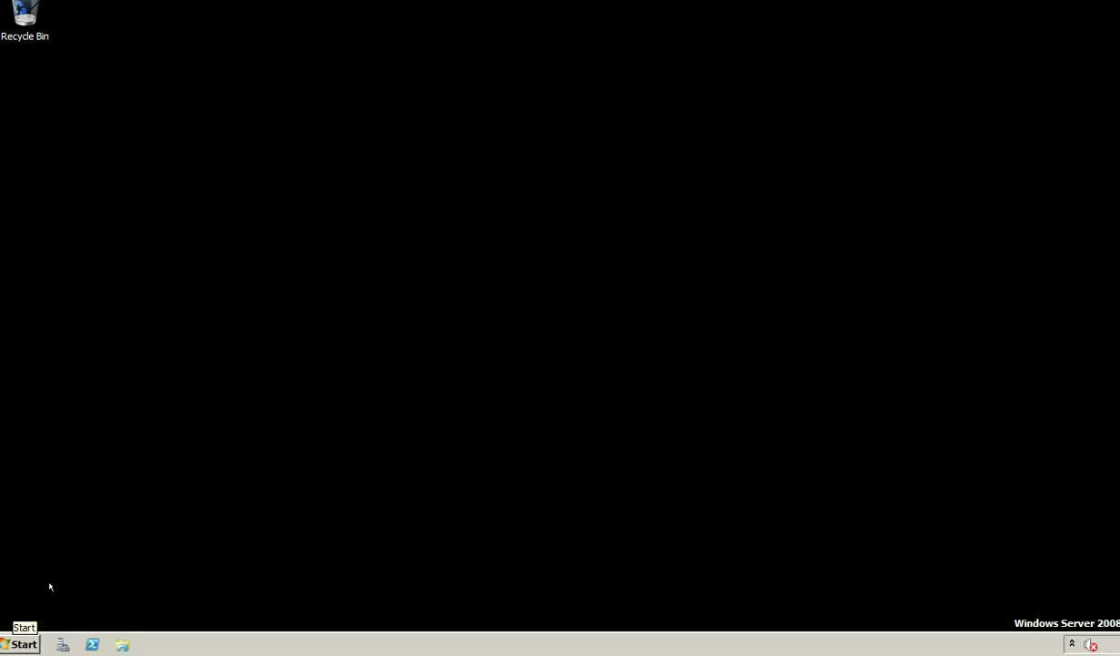
Launch the Simpana Administrative Console from the Start menu and enter the CommCell user name.
{"action": "left_click", "coordinate": [4, 645]}
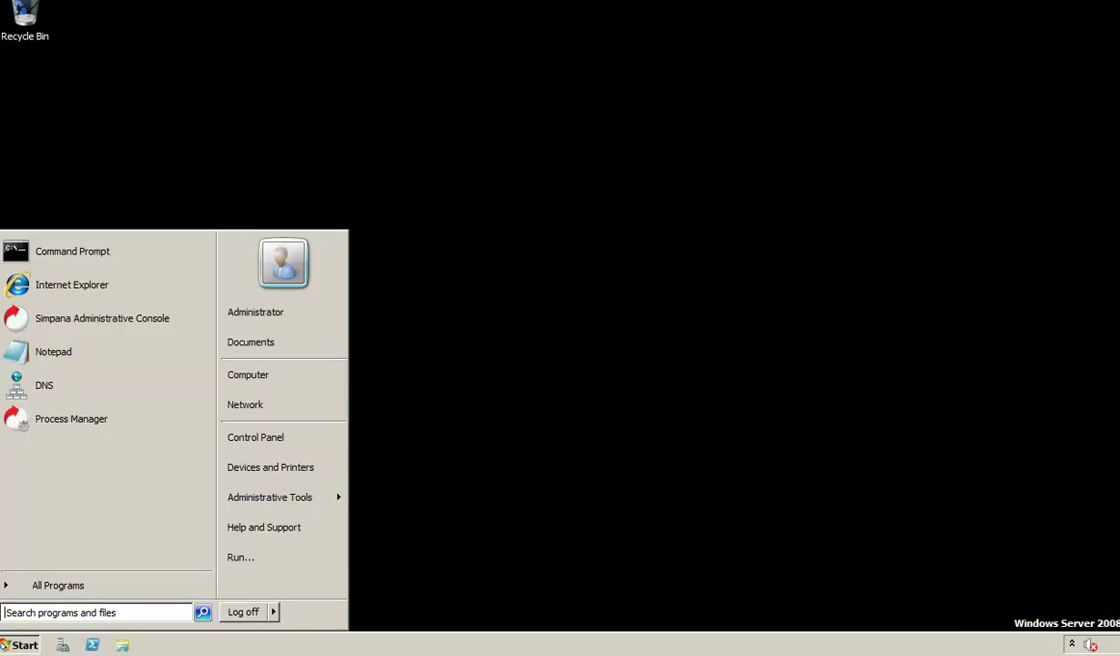
{"action": "left_click", "coordinate": [130, 318]}
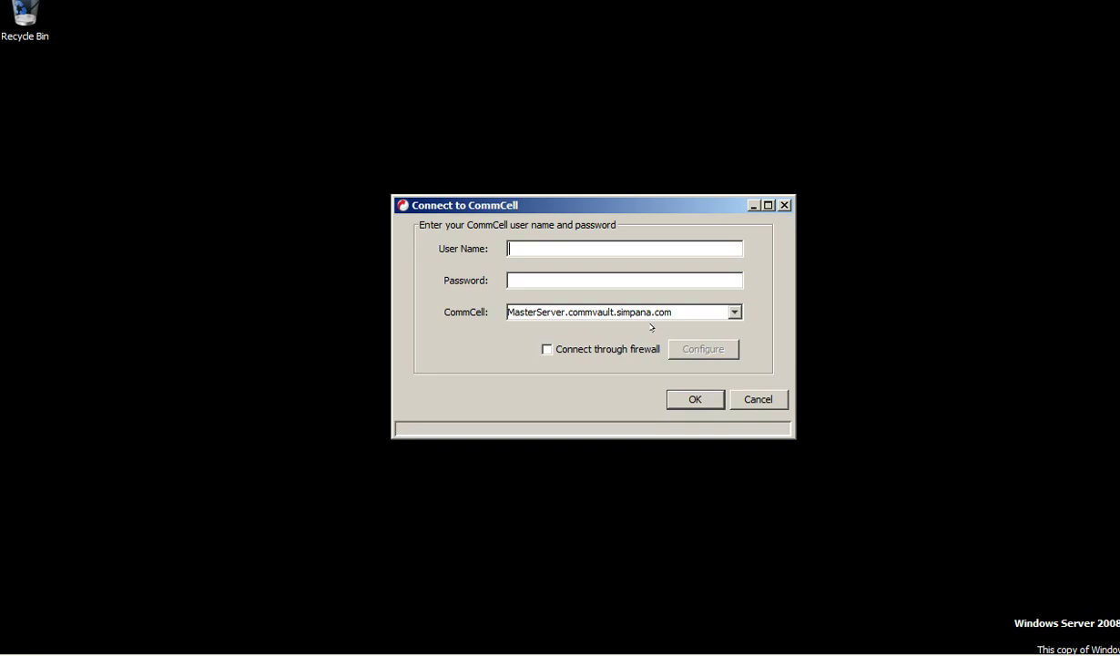
{"action": "type", "text": "admin"}
{"action": "key", "text": "Tab"}
Enter the password, log in, and dismiss the Mar 11, 2015 license expiration warning.
{"action": "type", "text": "*****"}
{"action": "left_click", "coordinate": [687, 394]}
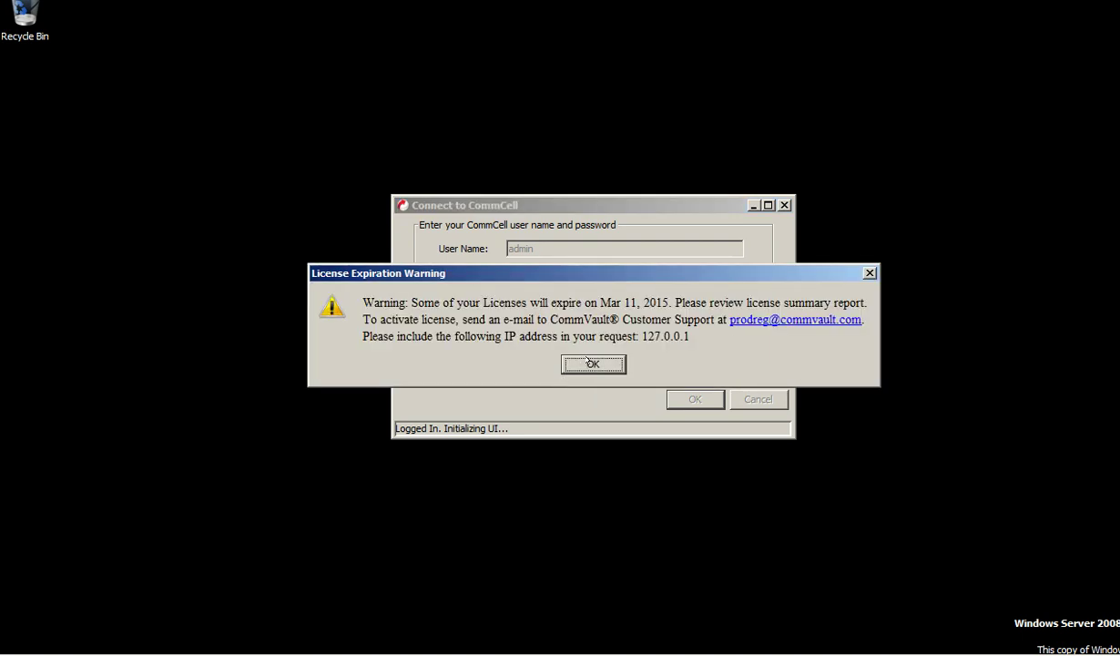
{"action": "left_click", "coordinate": [587, 360]}
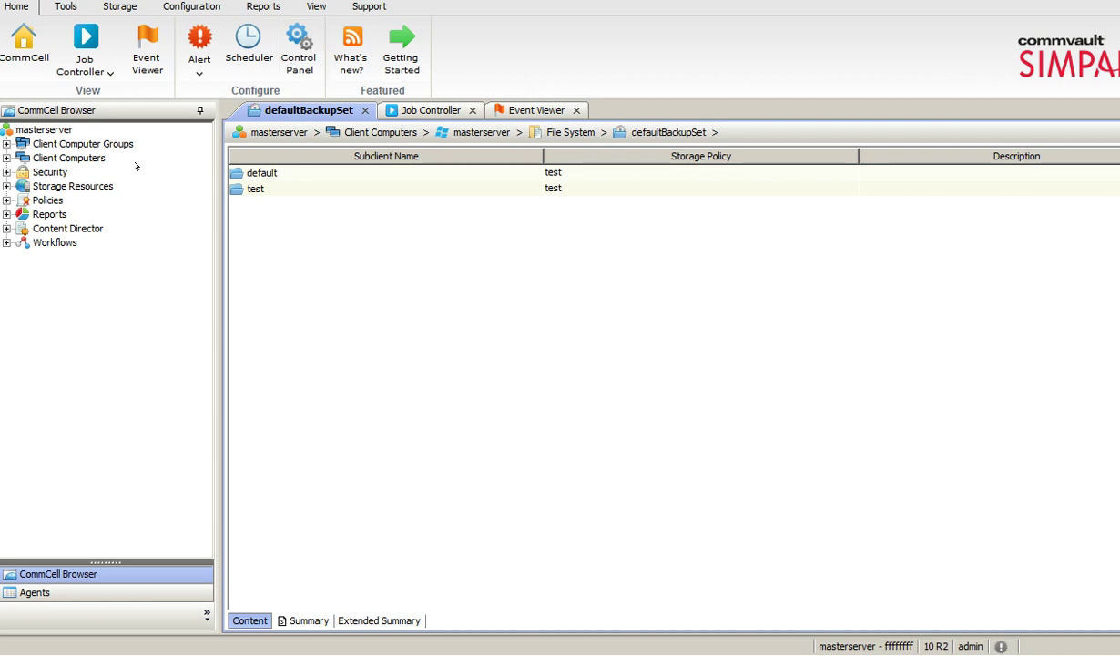
Add a new group named 'Linux' under Client Computer Groups on masterserver.
{"action": "left_click", "coordinate": [41, 129]}
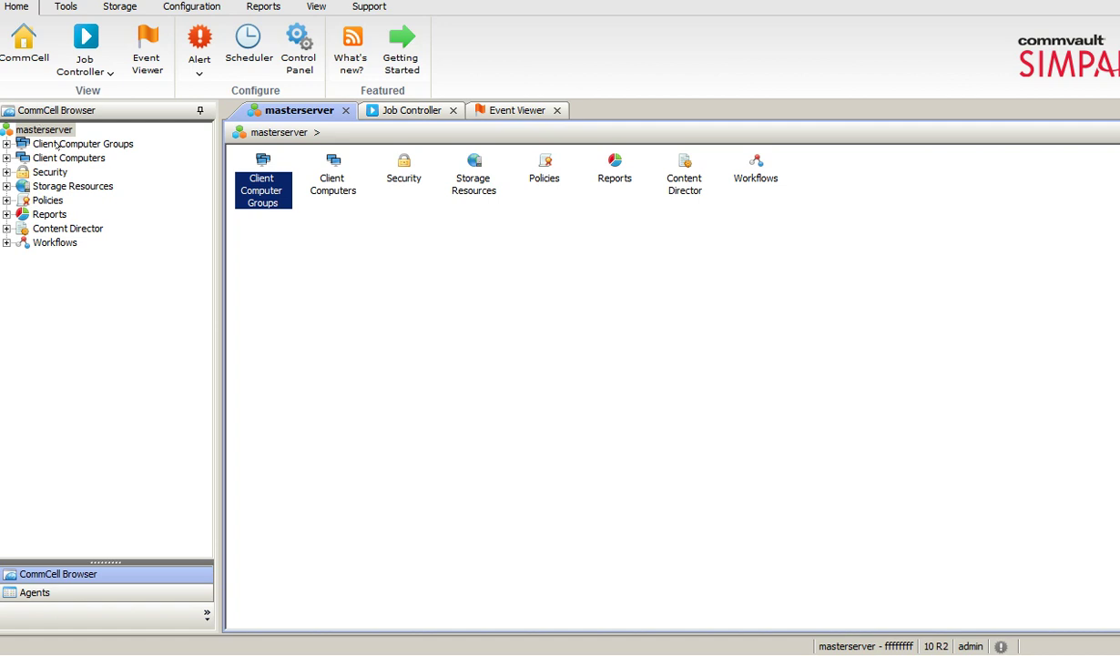
{"action": "double_click", "coordinate": [56, 144]}
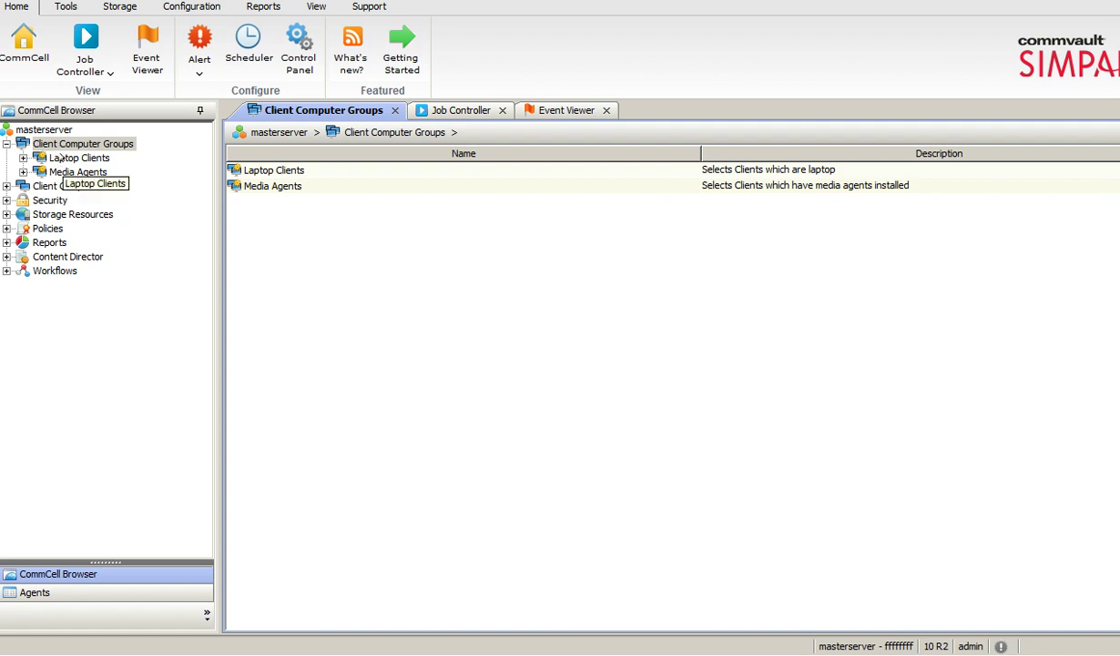
{"action": "right_click", "coordinate": [78, 141]}
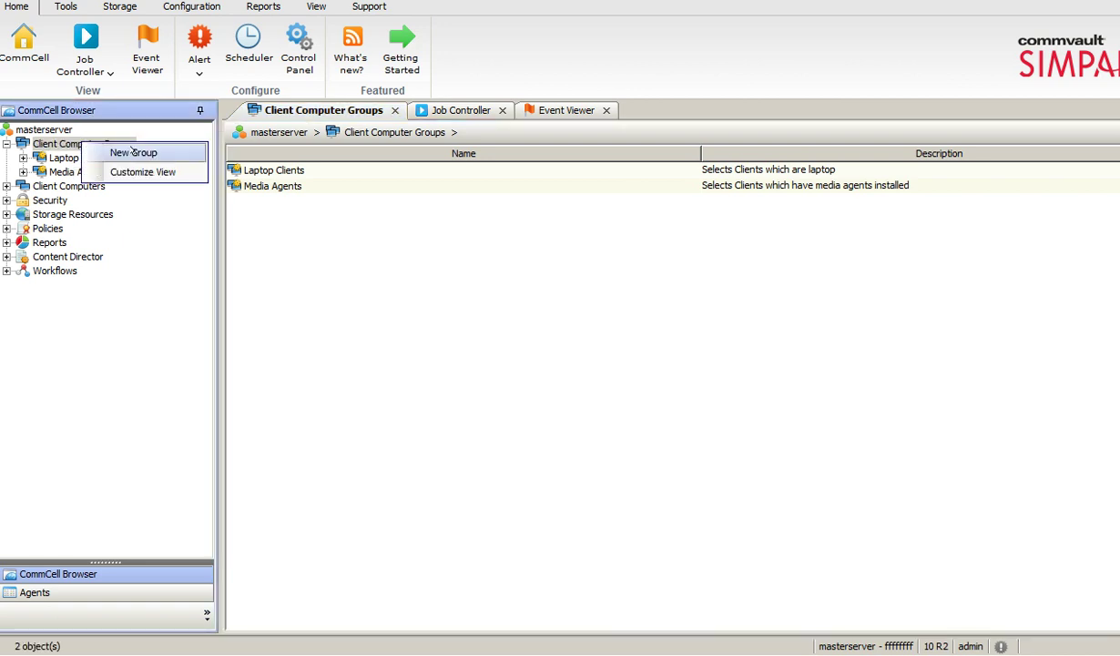
{"action": "key", "text": "Escape"}
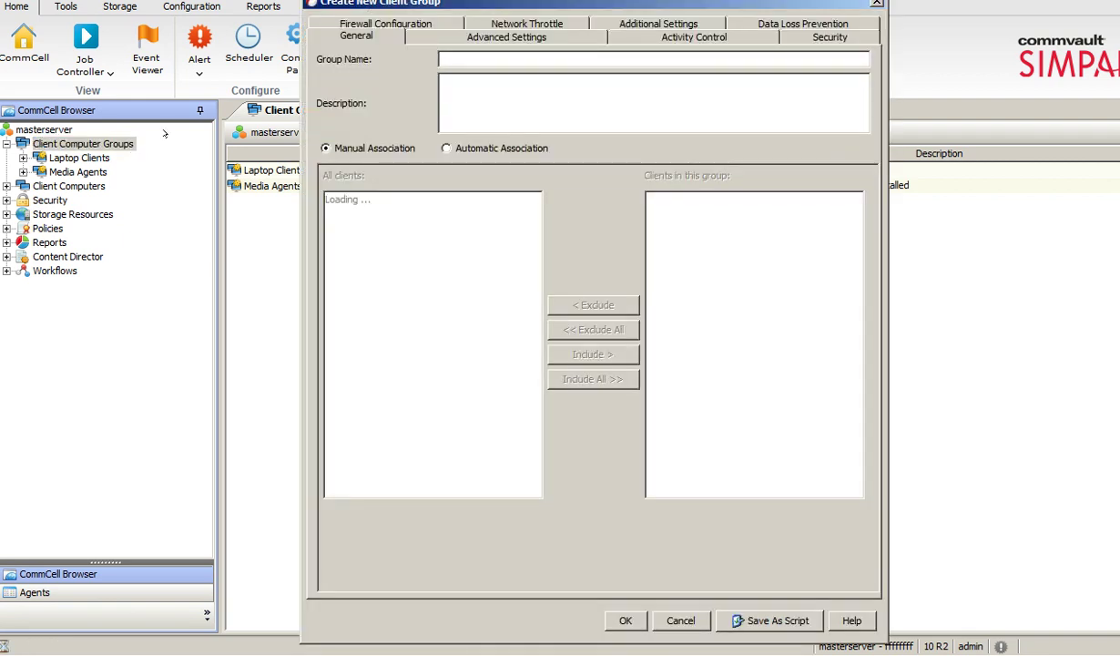
{"action": "type", "text": "inux"}
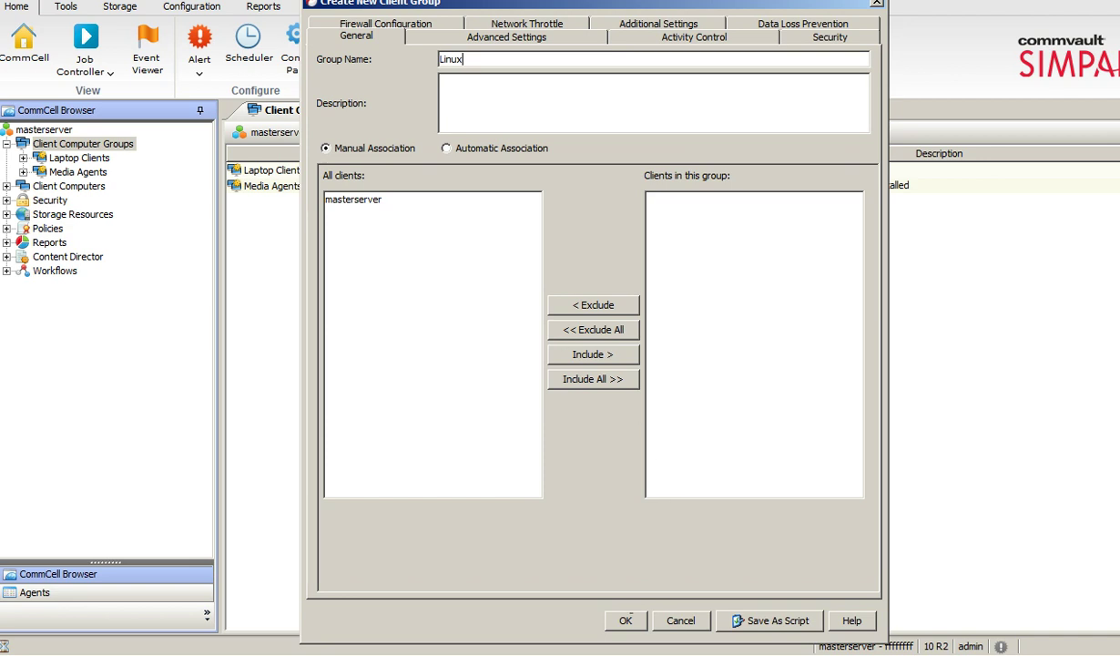
{"action": "key", "text": "Return"}
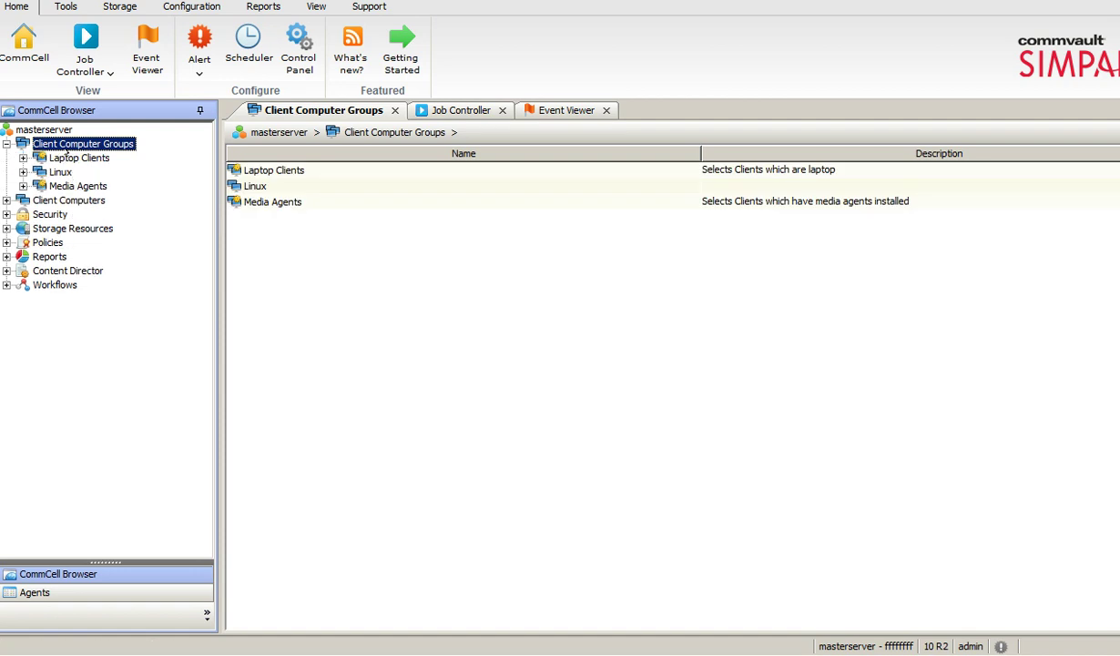
{"action": "left_click", "coordinate": [60, 157]}
Create a client computer group named 'Winxp'.
{"action": "right_click", "coordinate": [80, 146]}
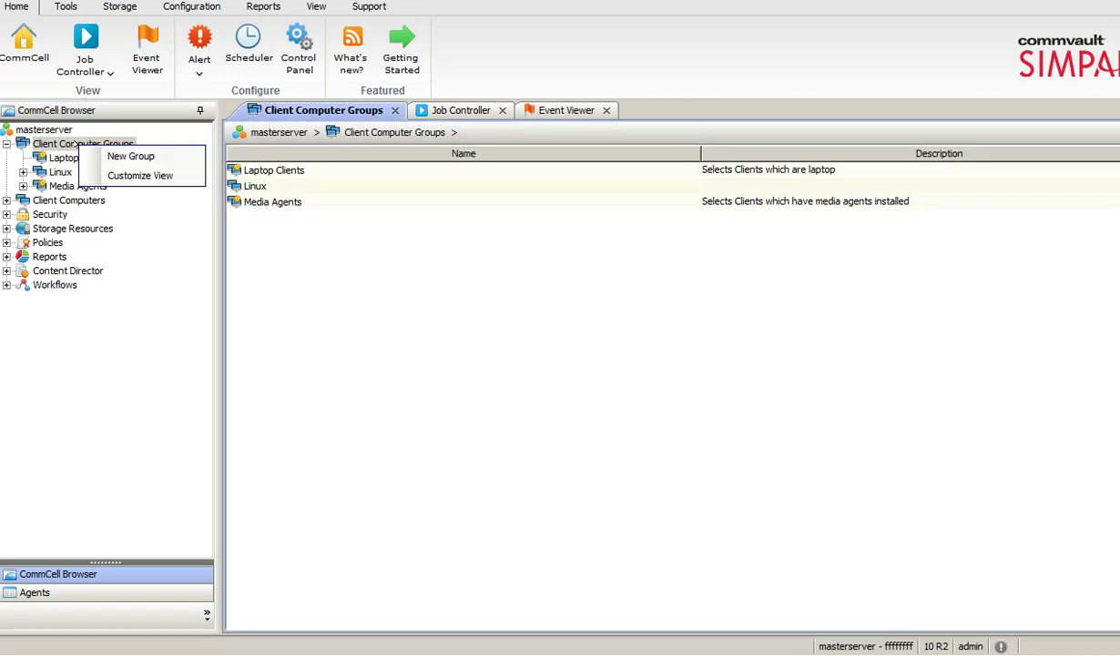
{"action": "left_click", "coordinate": [137, 155]}
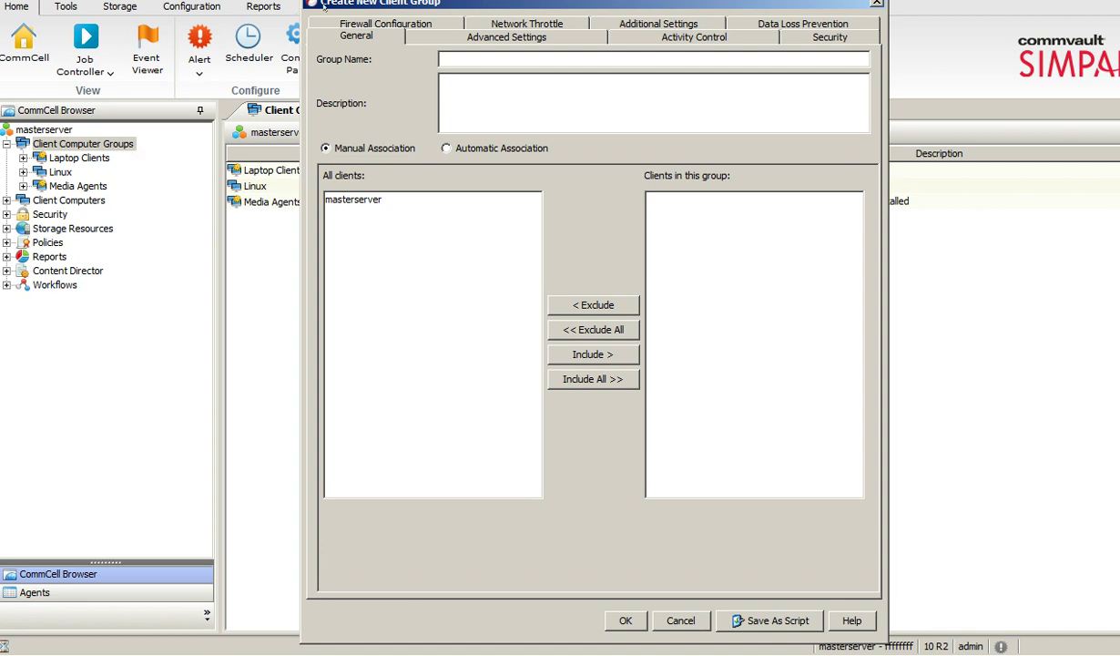
{"action": "type", "text": "Winxp"}
{"action": "left_click", "coordinate": [625, 621]}
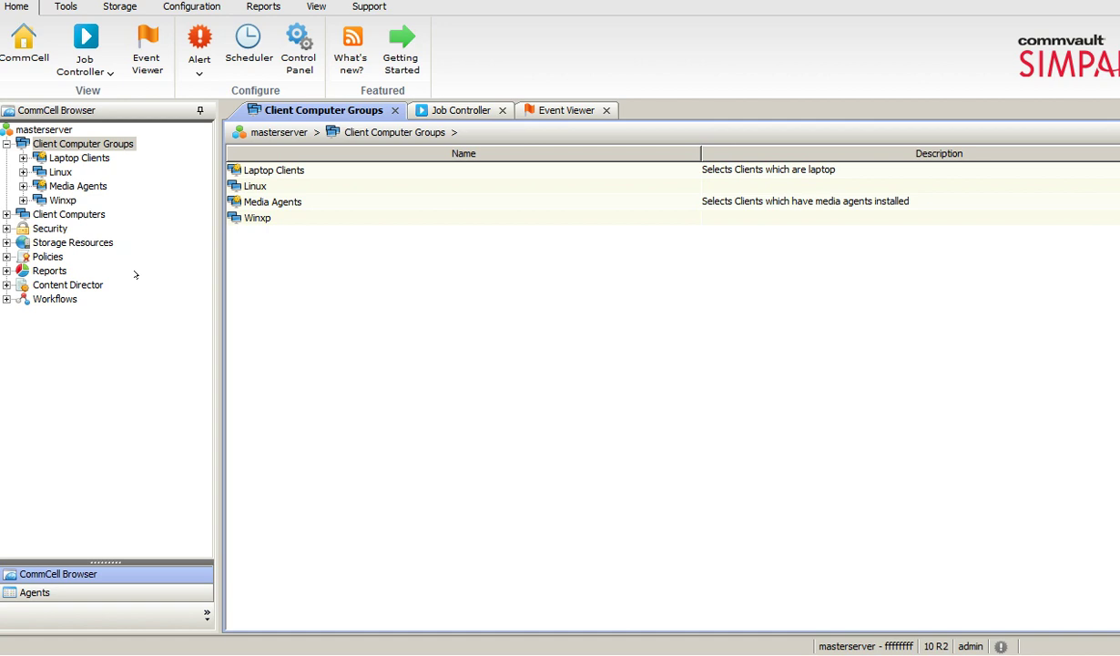
Create a client computer group named 'Win2008'.
{"action": "right_click", "coordinate": [81, 146]}
{"action": "left_click", "coordinate": [138, 157]}
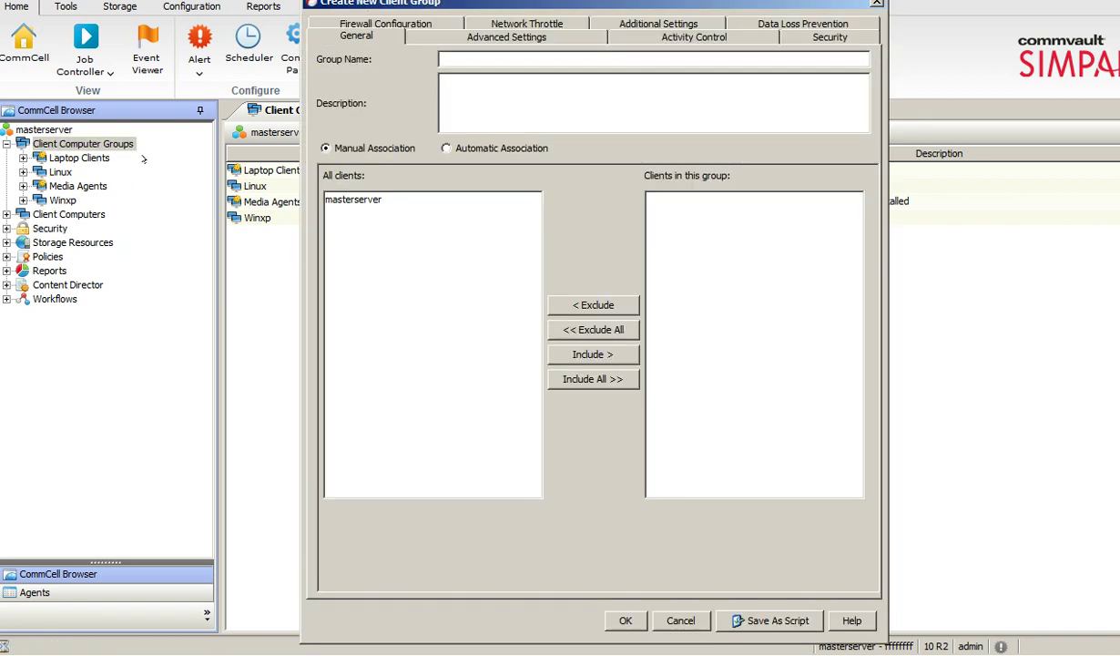
{"action": "left_click", "coordinate": [498, 62]}
{"action": "type", "text": "Win2008"}
{"action": "left_click", "coordinate": [626, 620]}
Create a client computer group named 'Win2012' with no member clients.
{"action": "right_click", "coordinate": [102, 139]}
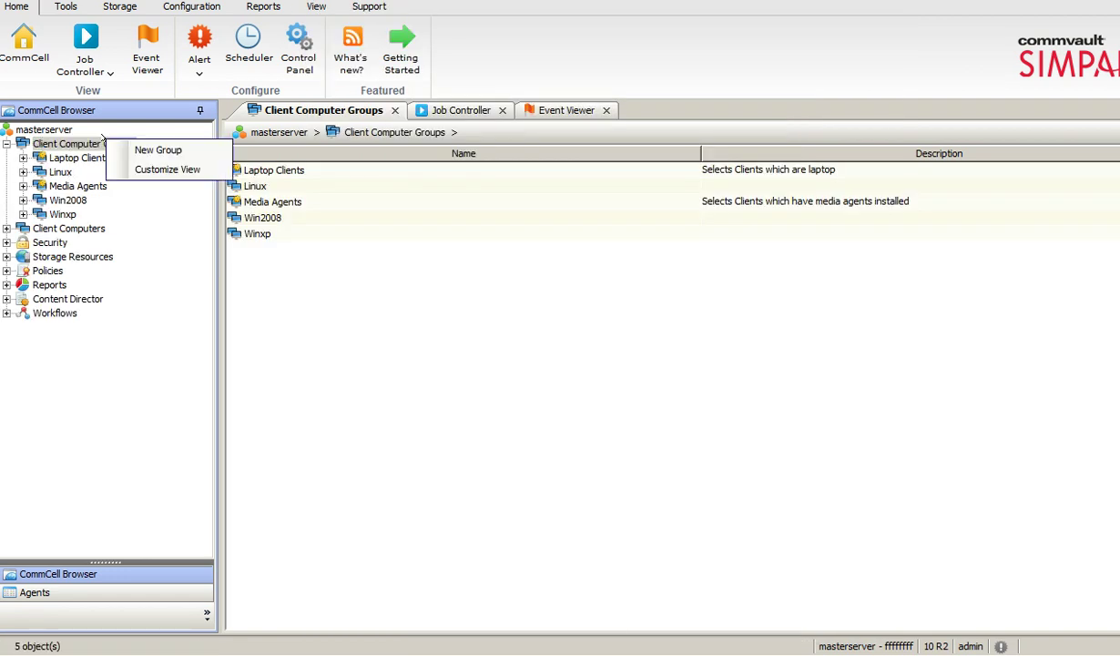
{"action": "left_click", "coordinate": [158, 149]}
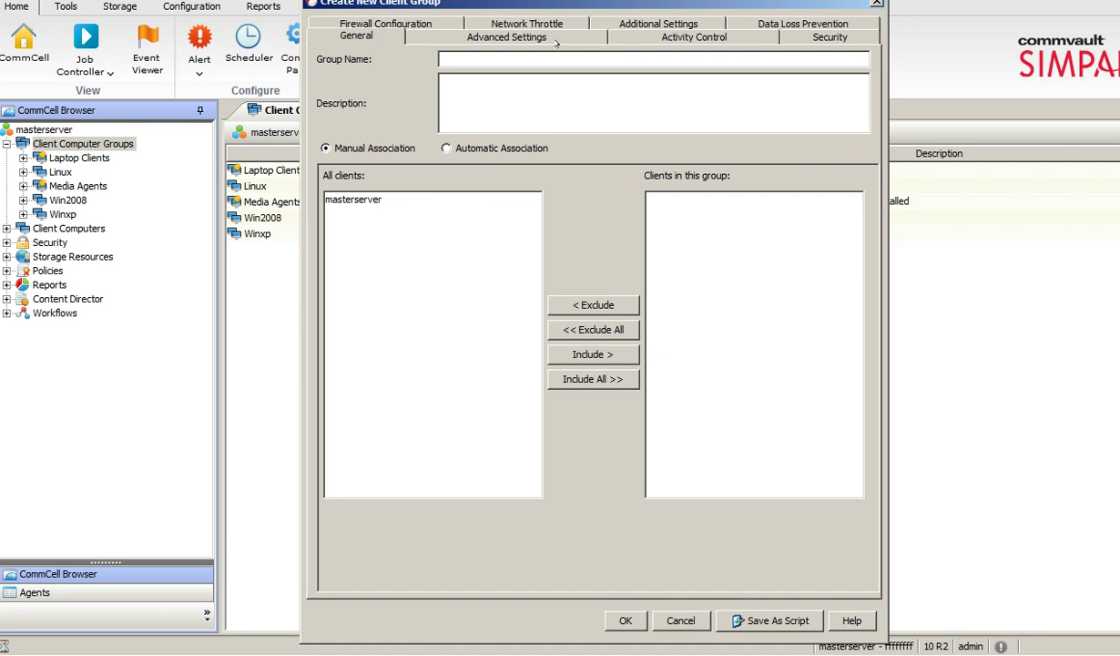
{"action": "type", "text": "Win2012"}
{"action": "left_click", "coordinate": [353, 200]}
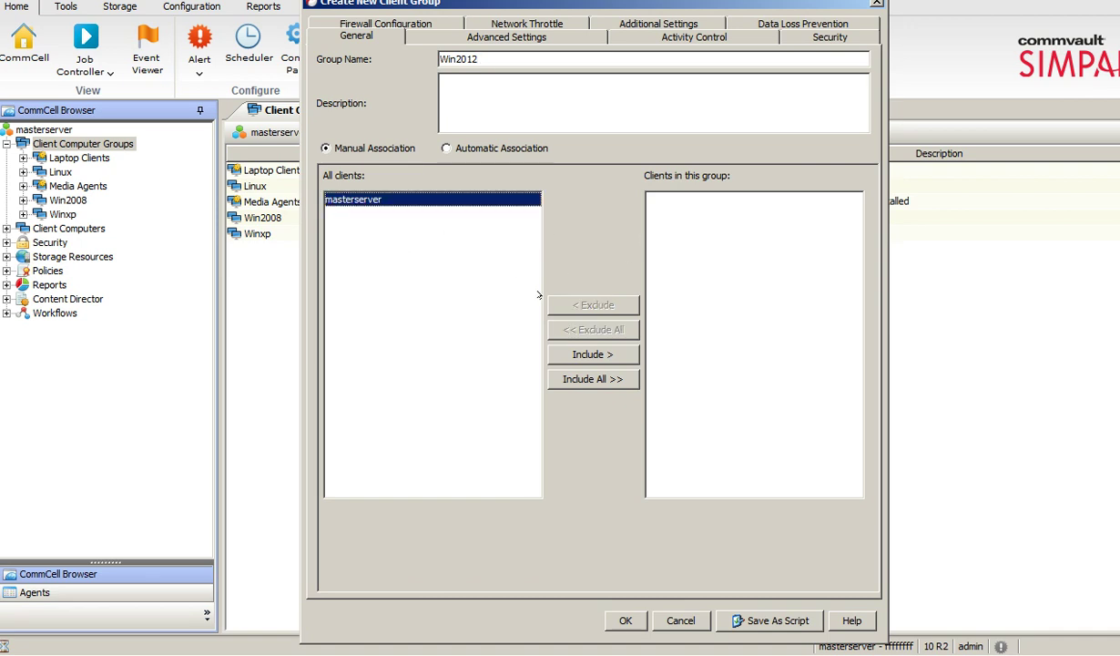
{"action": "left_click", "coordinate": [563, 352]}
{"action": "left_click", "coordinate": [684, 202]}
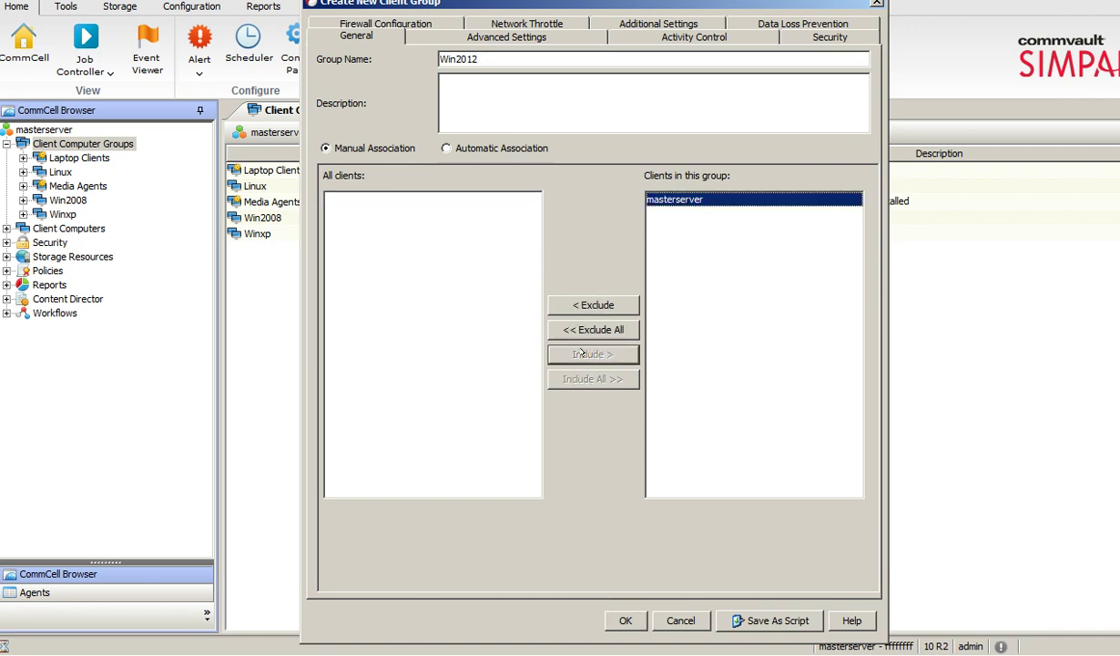
{"action": "left_click", "coordinate": [558, 304]}
{"action": "left_click", "coordinate": [625, 620]}
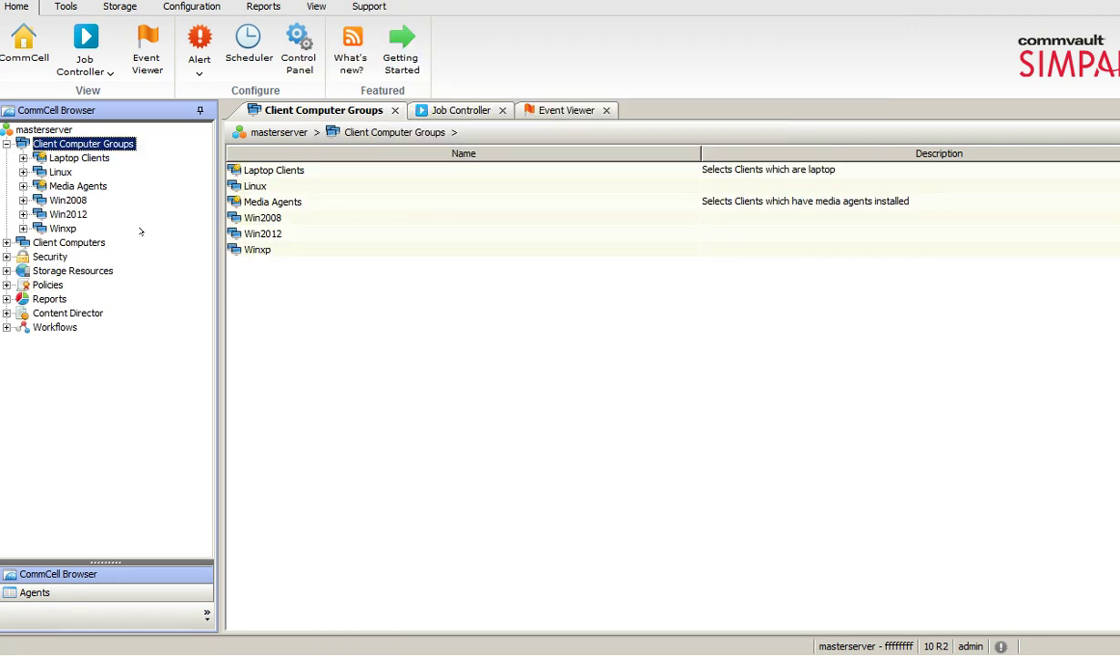
Navigate to masterserver > File System > defaultBackupSet to list the default and test subclients.
{"action": "left_click", "coordinate": [7, 144]}
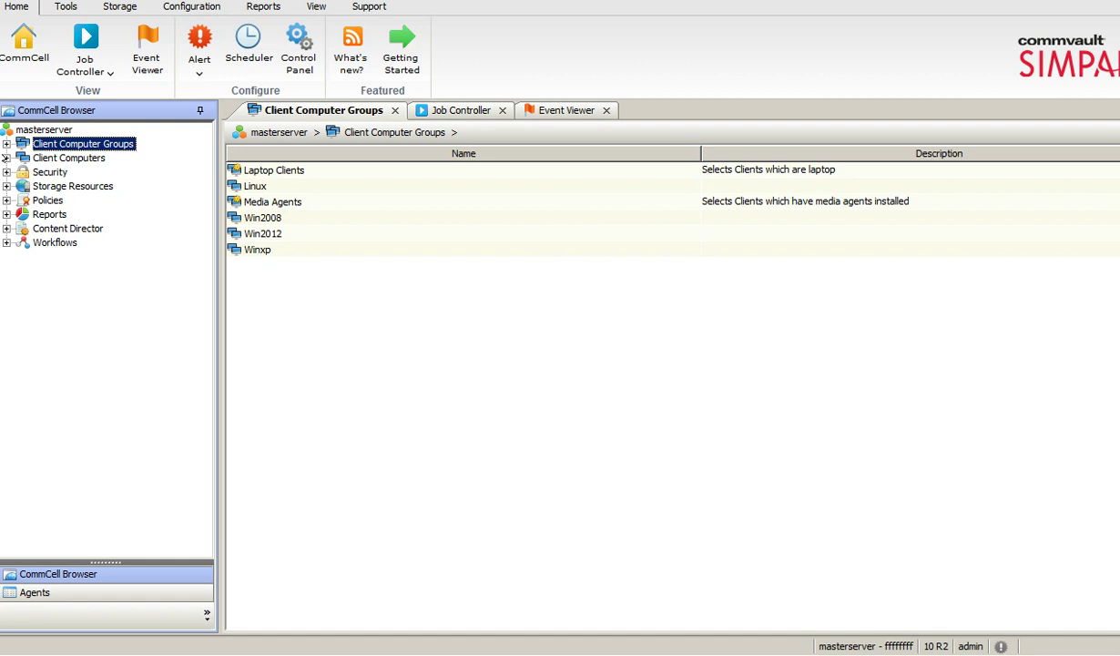
{"action": "left_click", "coordinate": [6, 158]}
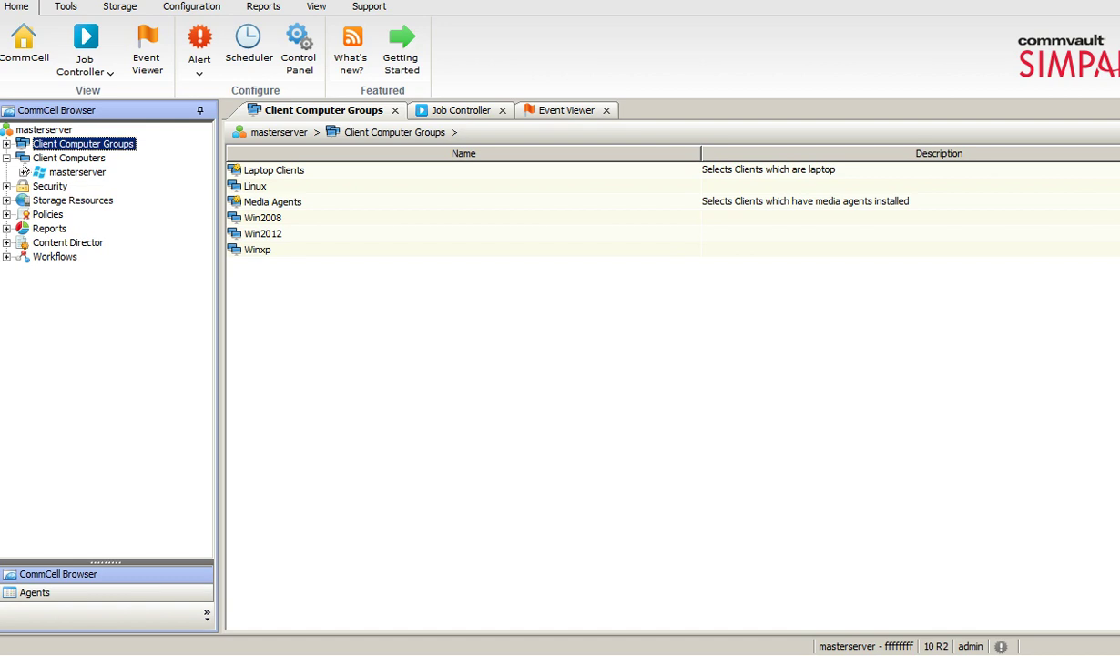
{"action": "left_click", "coordinate": [73, 171]}
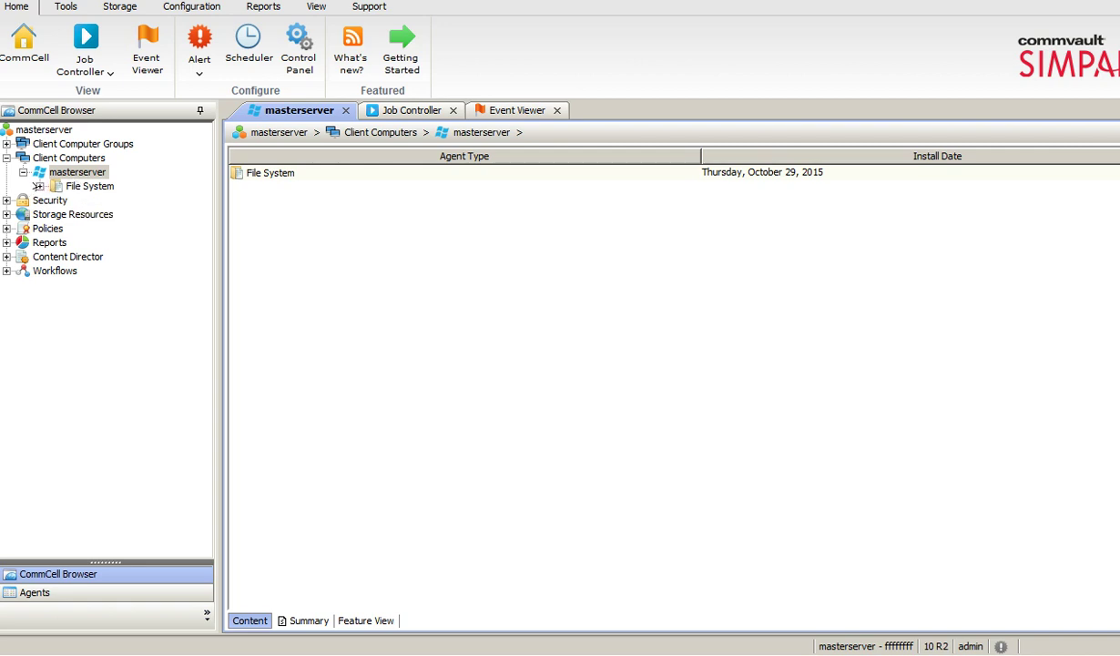
{"action": "left_click", "coordinate": [37, 185]}
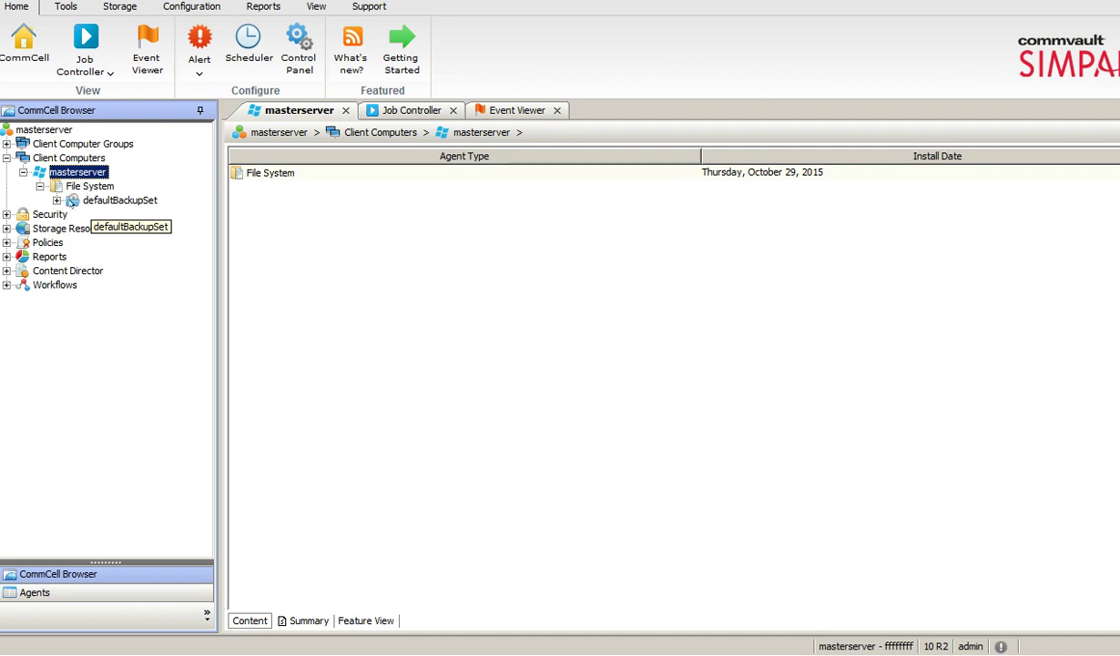
{"action": "left_click", "coordinate": [71, 198]}
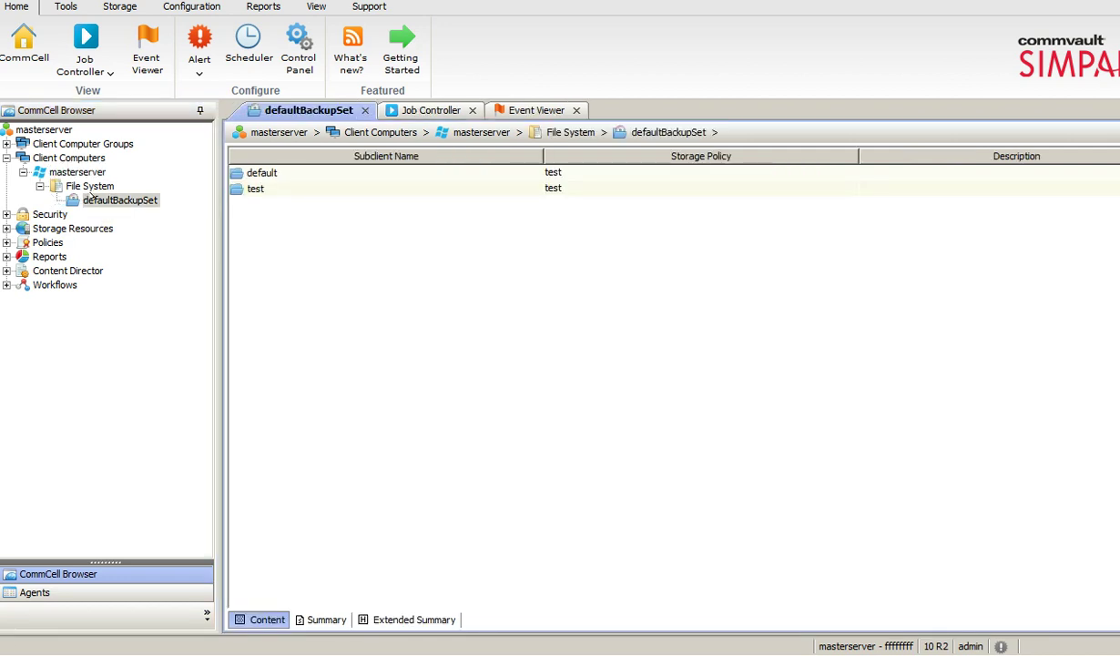
{"action": "right_click", "coordinate": [114, 198]}
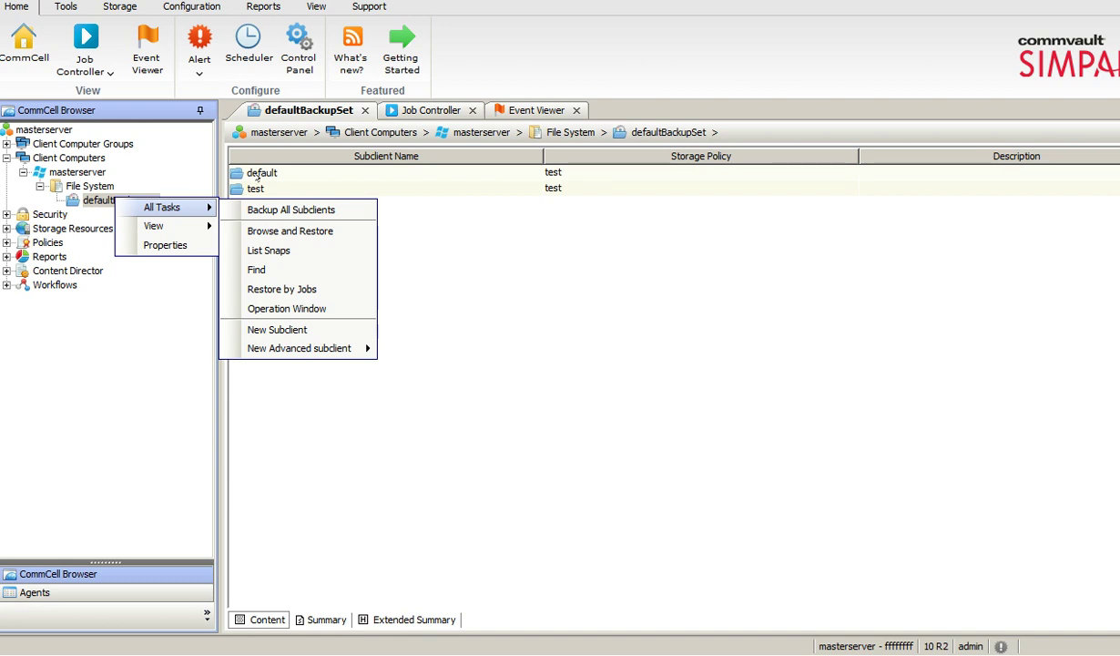
{"action": "left_click", "coordinate": [247, 172]}
{"action": "left_click", "coordinate": [248, 172]}
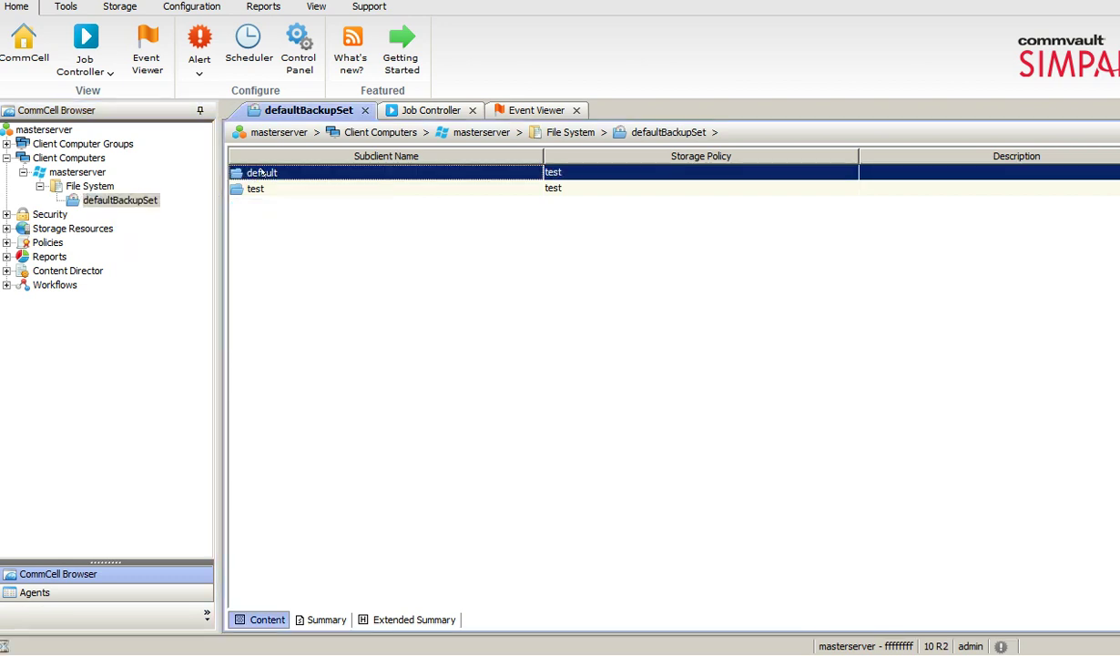
Open the default subclient's properties and browse drive C: contents without adding any paths.
{"action": "right_click", "coordinate": [262, 173]}
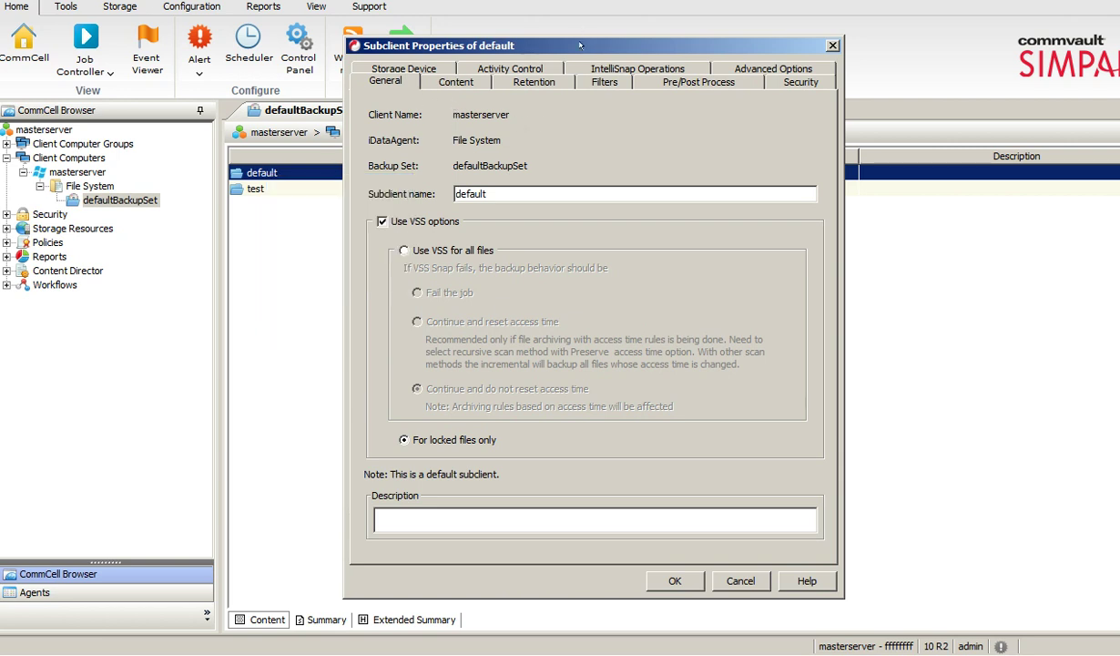
{"action": "left_click", "coordinate": [472, 84]}
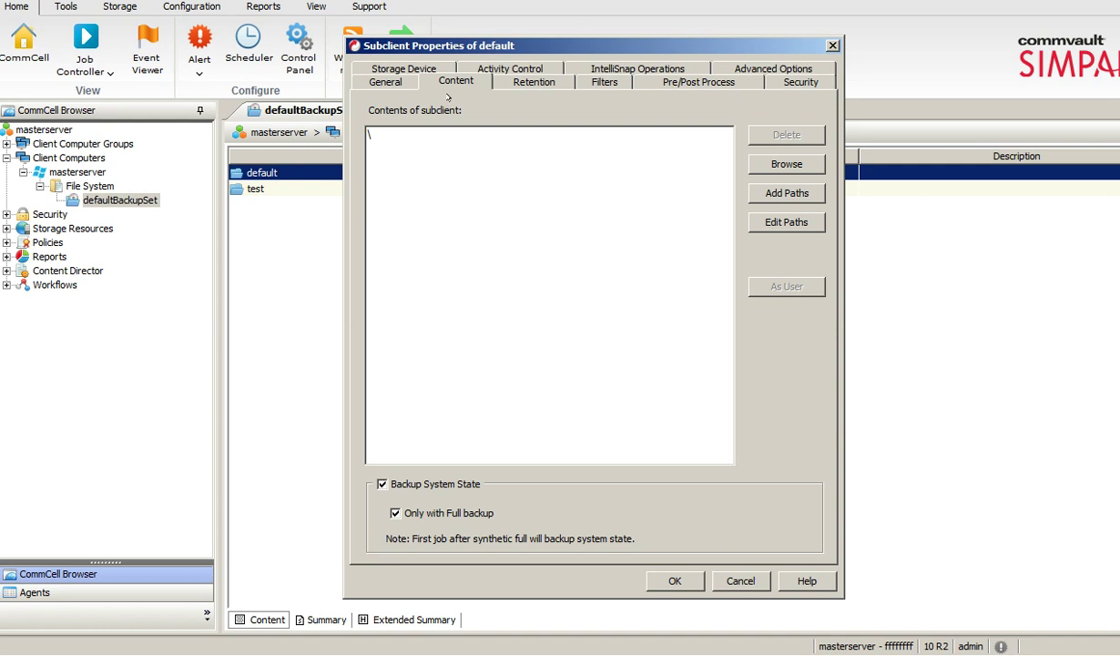
{"action": "left_click", "coordinate": [756, 162]}
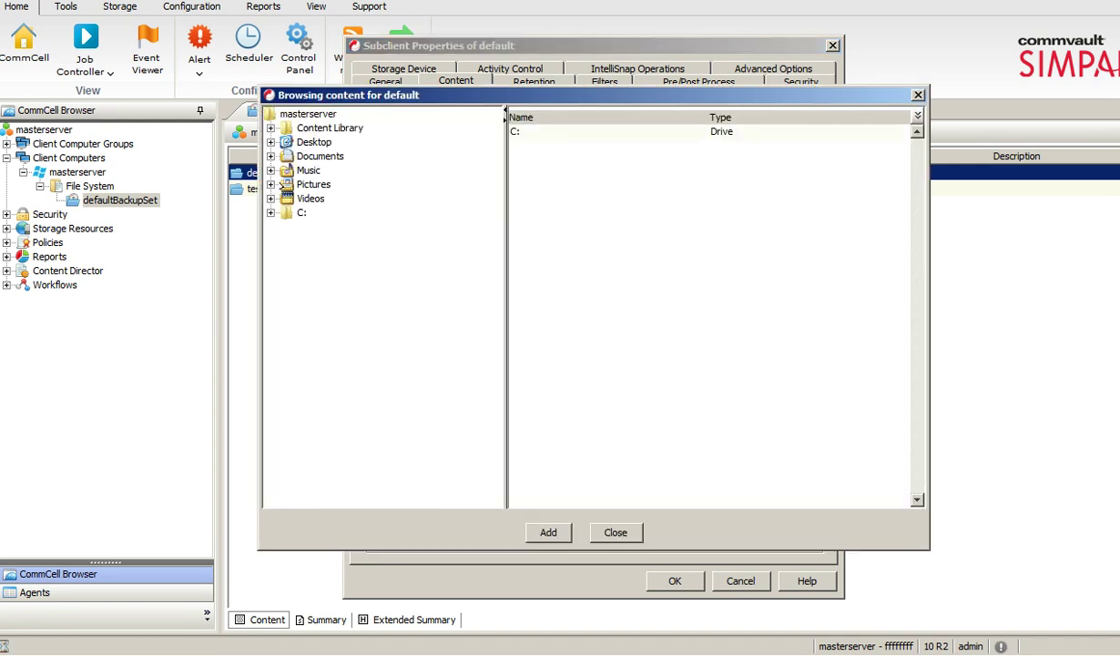
{"action": "left_click", "coordinate": [280, 209]}
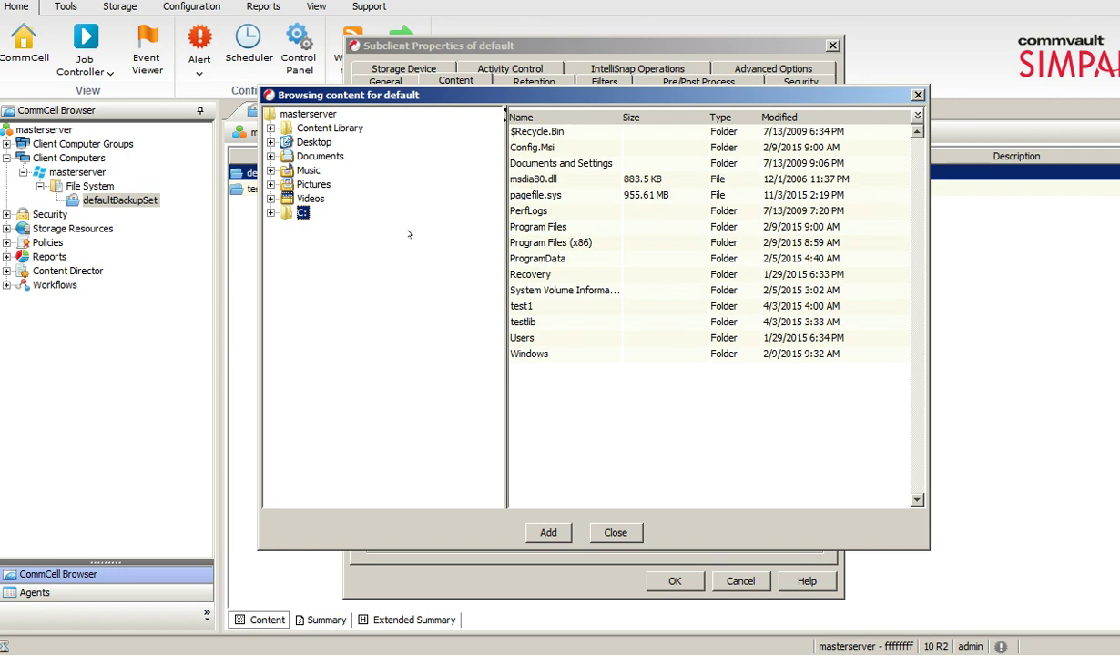
{"action": "left_click", "coordinate": [616, 532]}
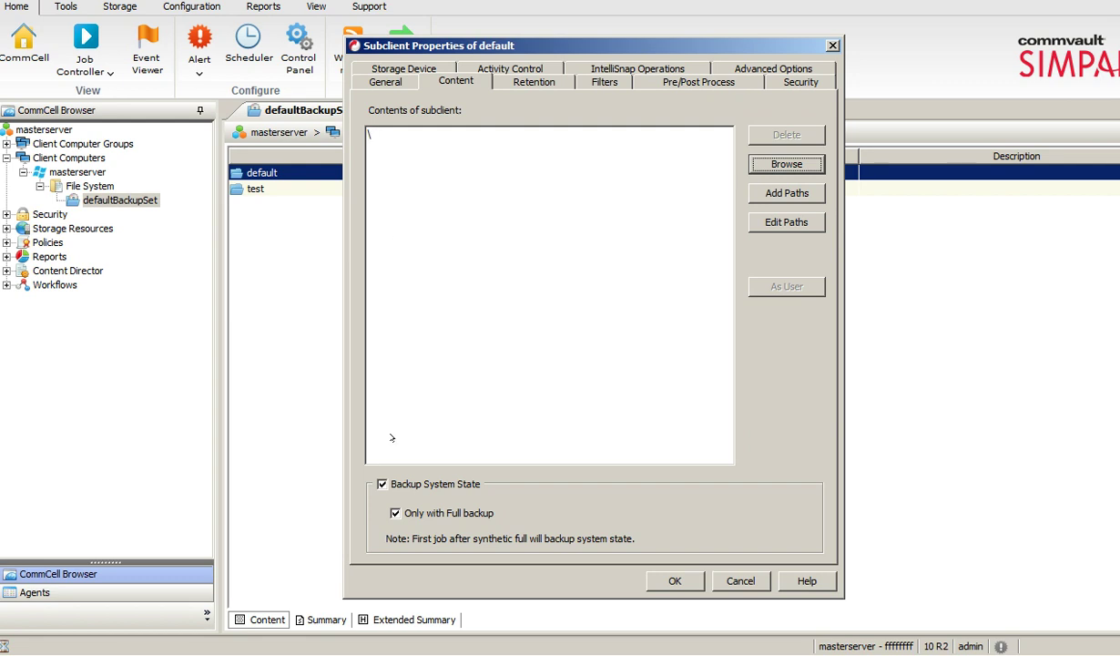
Keep Backup System State on, limited to full backups only, and close Subclient Properties.
{"action": "left_click", "coordinate": [381, 484]}
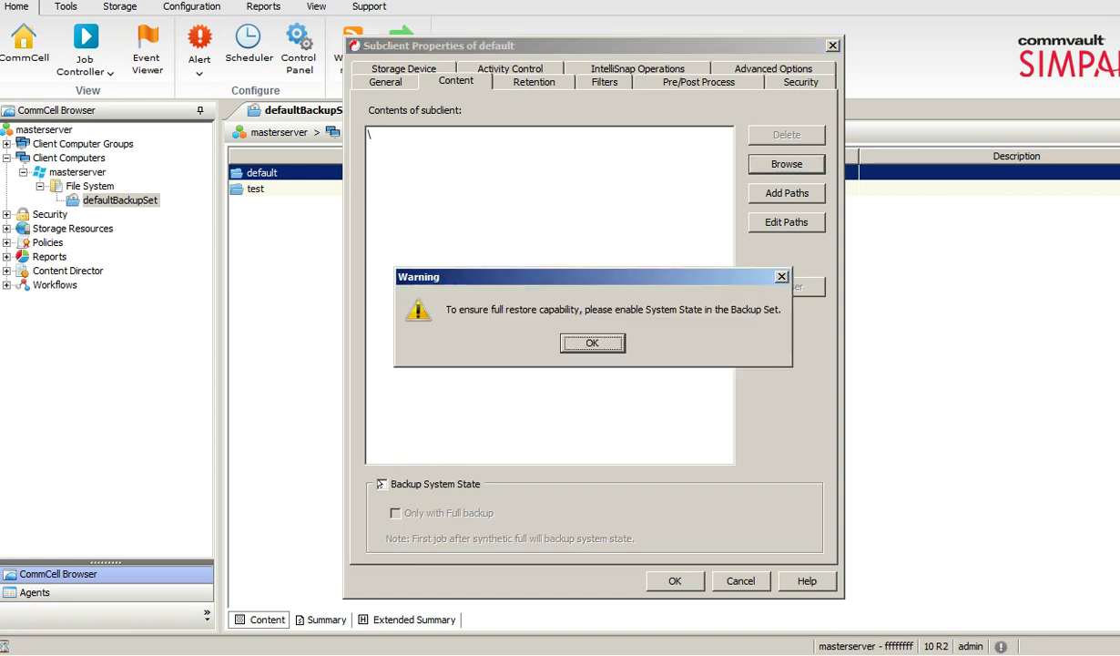
{"action": "left_click", "coordinate": [575, 342]}
{"action": "left_click", "coordinate": [380, 483]}
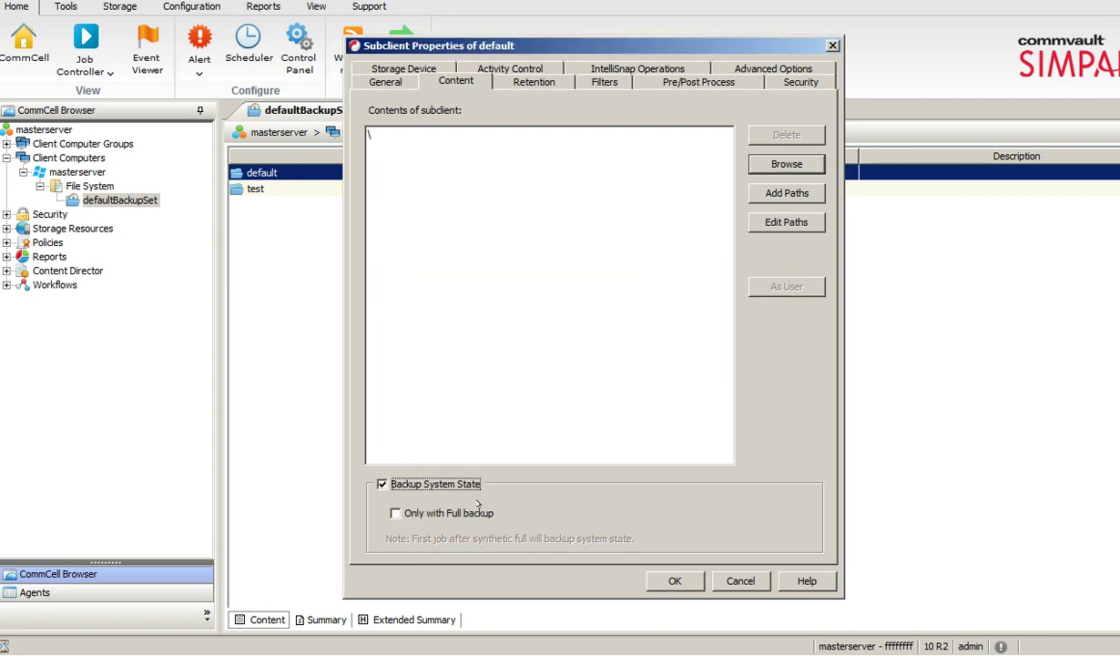
{"action": "left_click", "coordinate": [395, 513]}
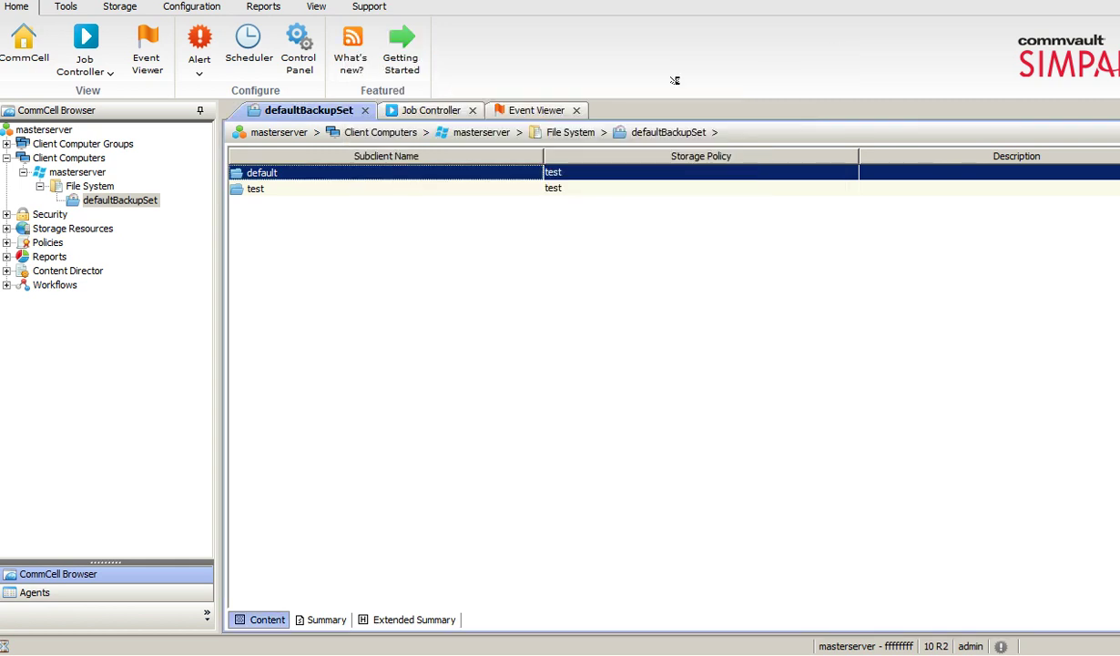
{"action": "left_click", "coordinate": [832, 45]}
View the Security node's users, groups and name servers, then open the Storage Resources overview.
{"action": "left_click", "coordinate": [7, 157]}
{"action": "left_click", "coordinate": [7, 173]}
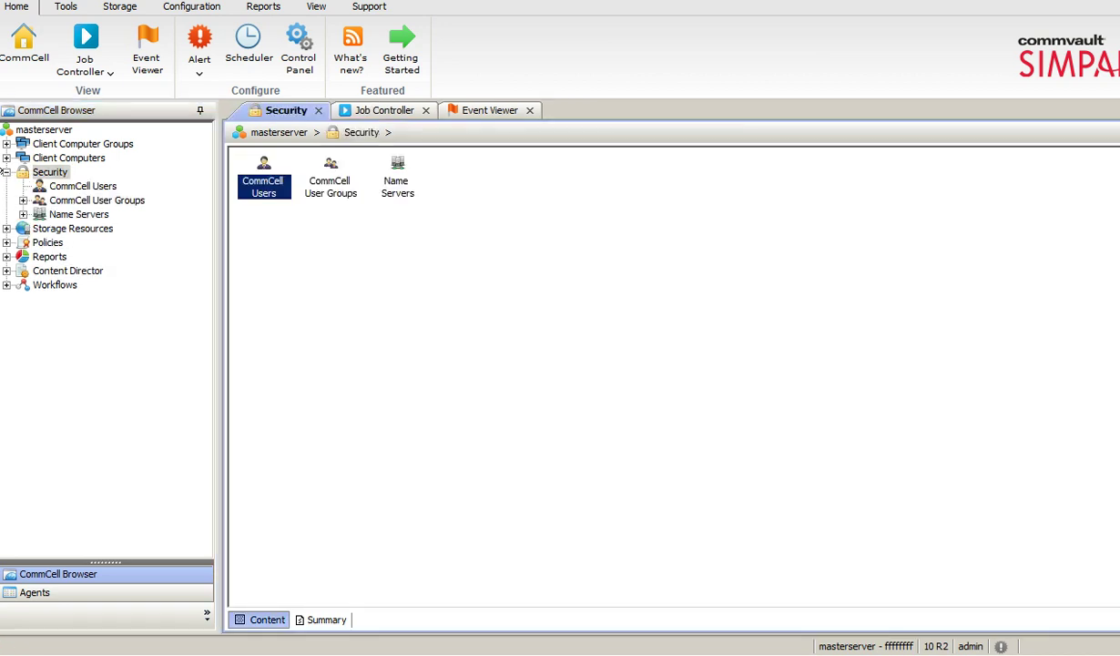
{"action": "left_click", "coordinate": [6, 172]}
{"action": "left_click", "coordinate": [6, 172]}
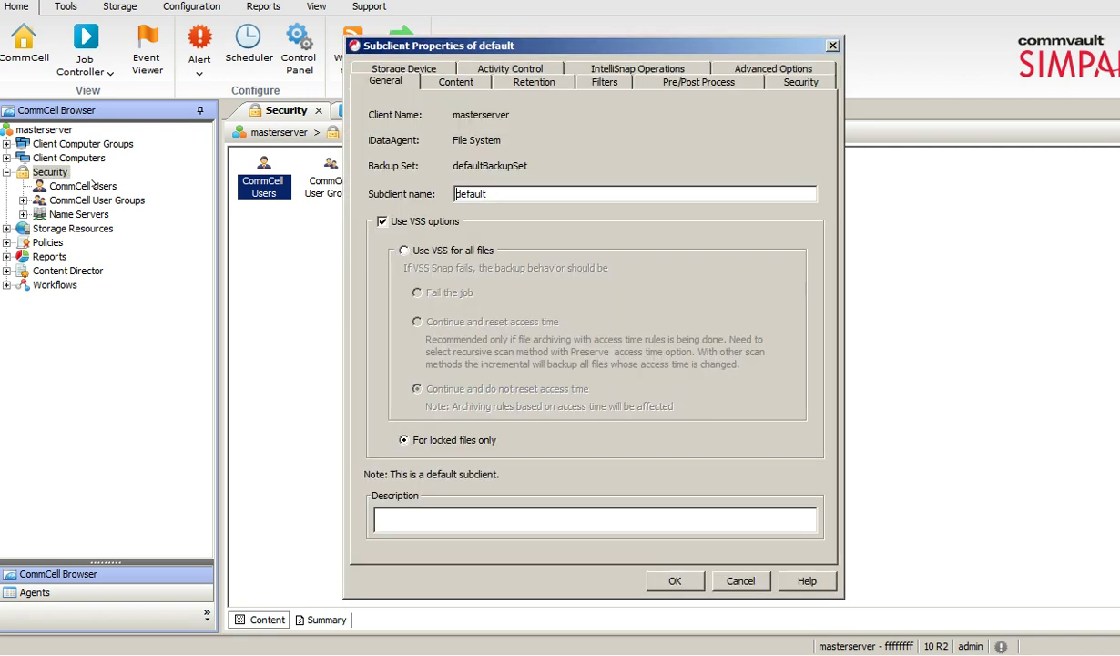
{"action": "left_click", "coordinate": [831, 44]}
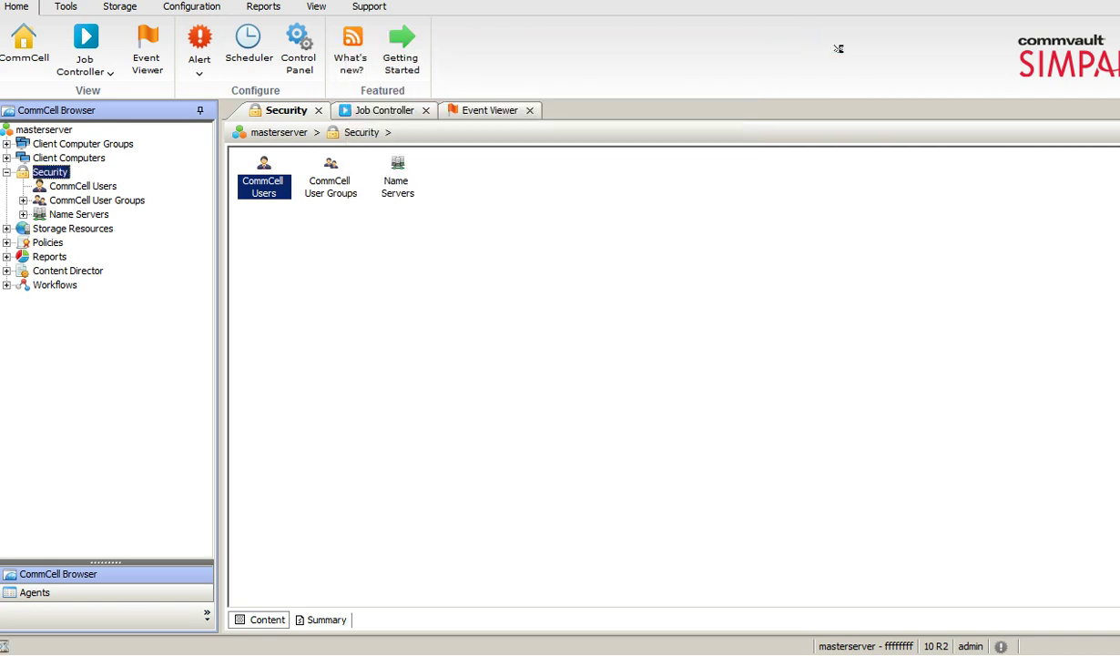
{"action": "left_click", "coordinate": [6, 172]}
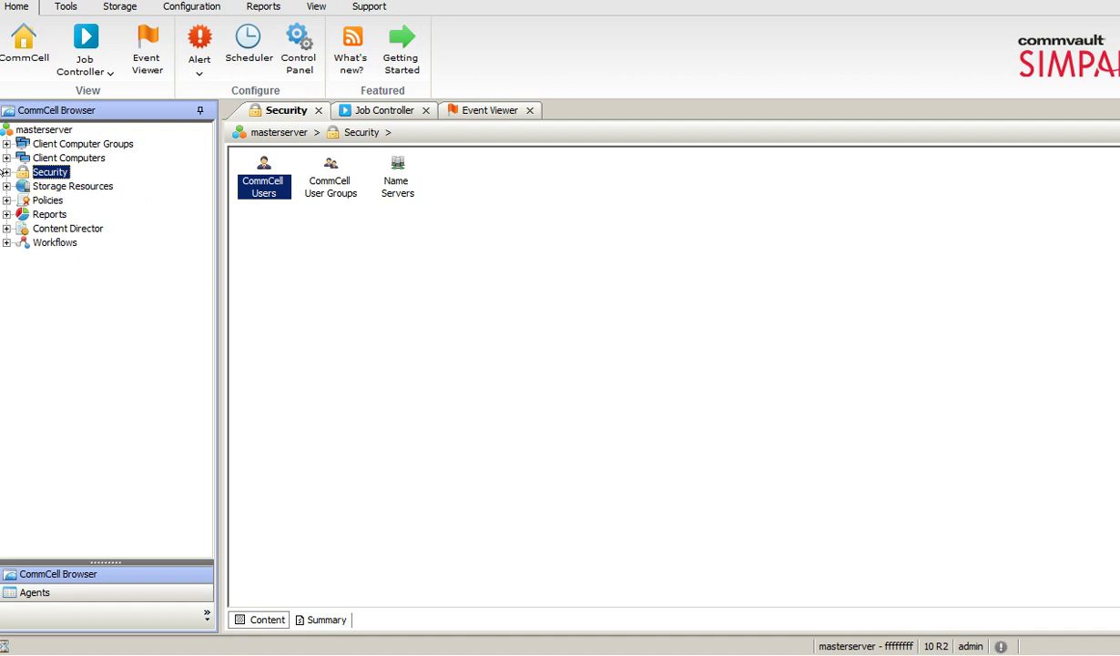
{"action": "double_click", "coordinate": [50, 185]}
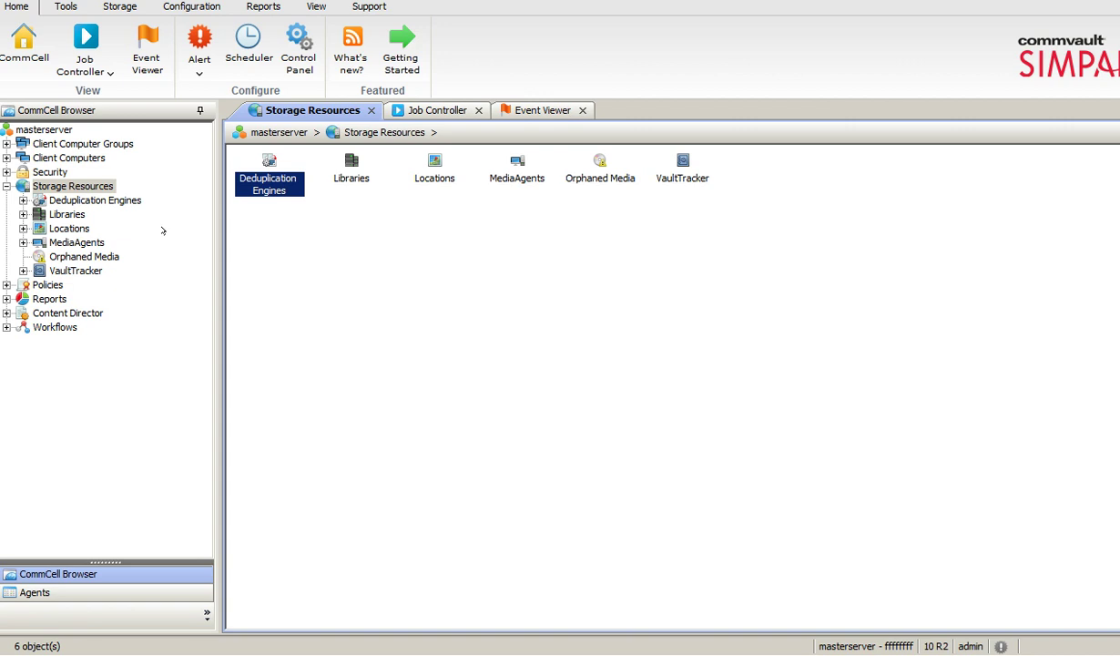
Inspect the Test disk library, then show masterserver under MediaAgents and collapse Storage Resources.
{"action": "double_click", "coordinate": [54, 214]}
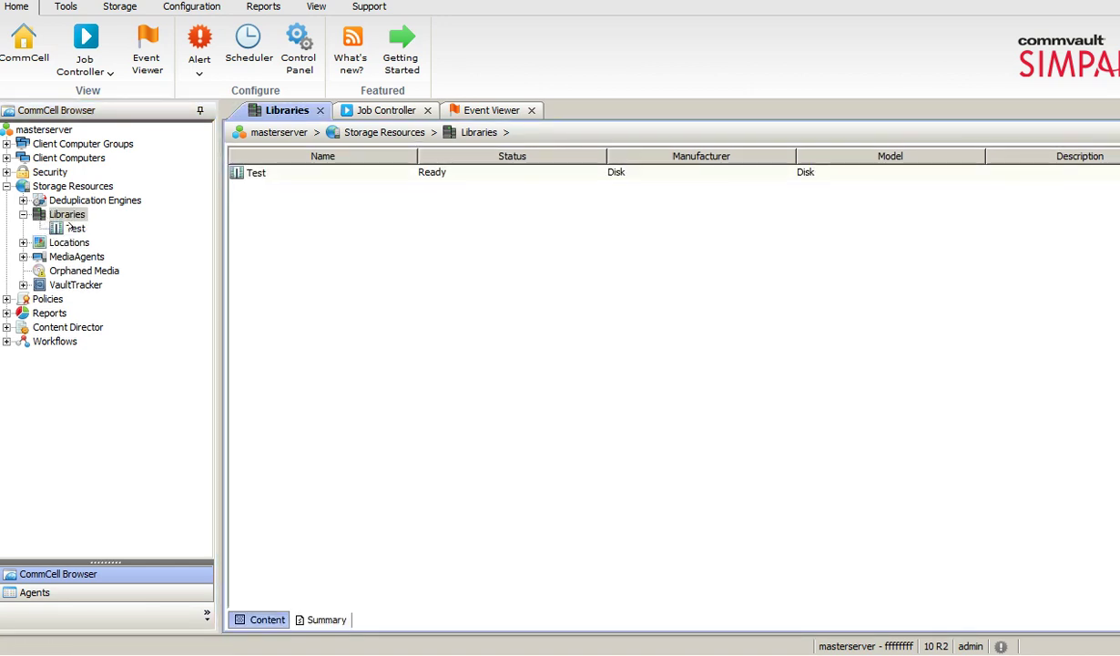
{"action": "double_click", "coordinate": [71, 228]}
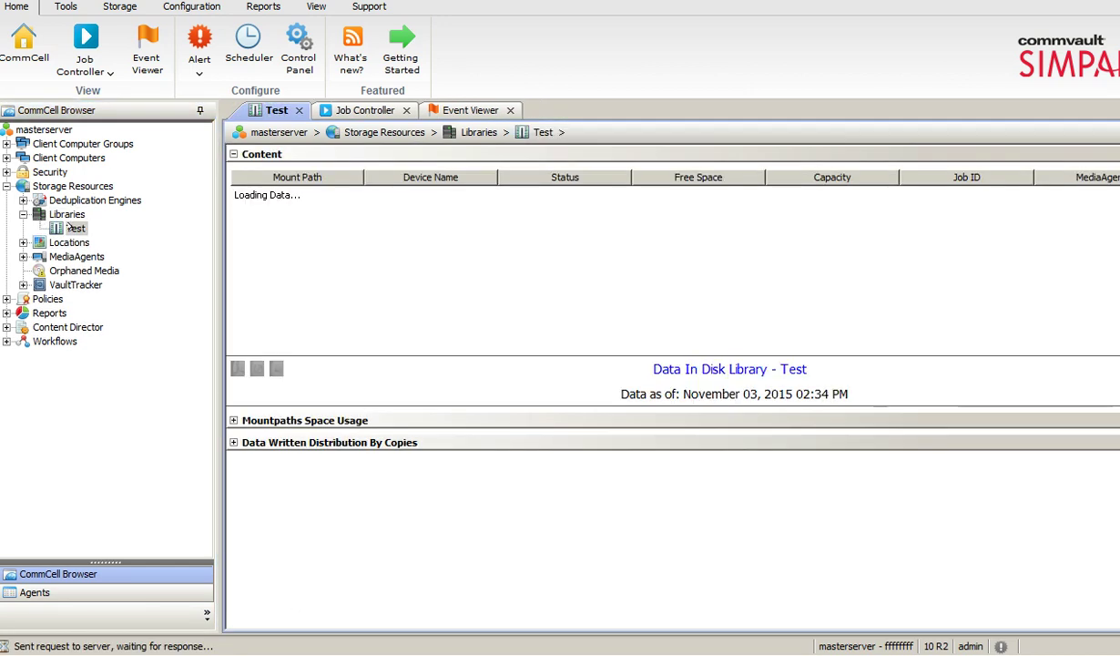
{"action": "left_click", "coordinate": [60, 214]}
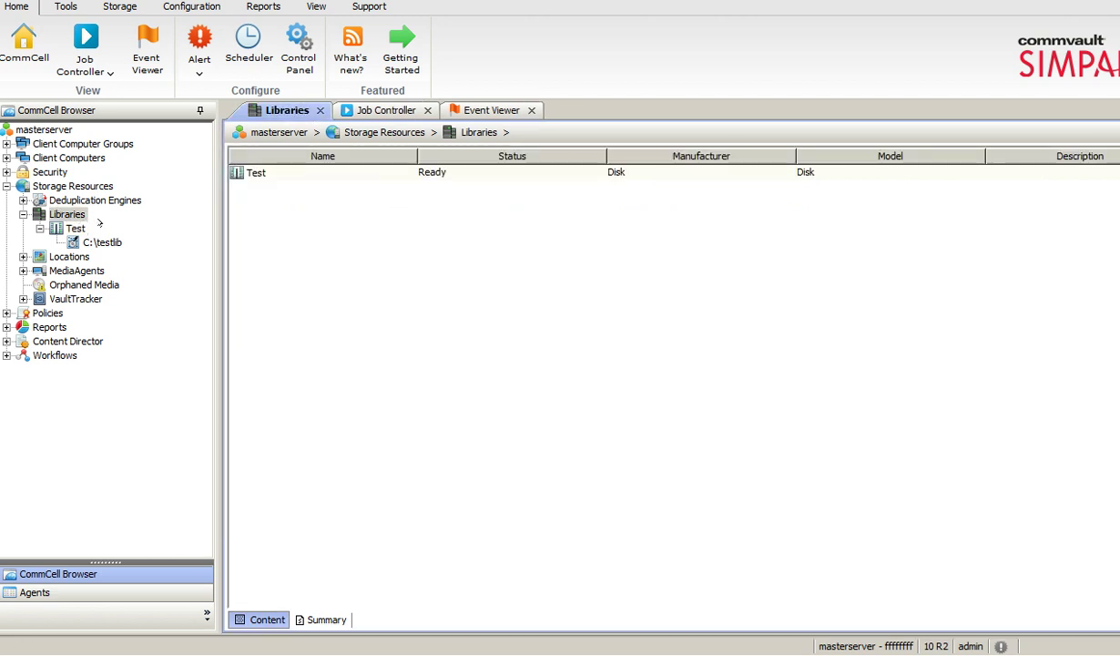
{"action": "left_click", "coordinate": [23, 214]}
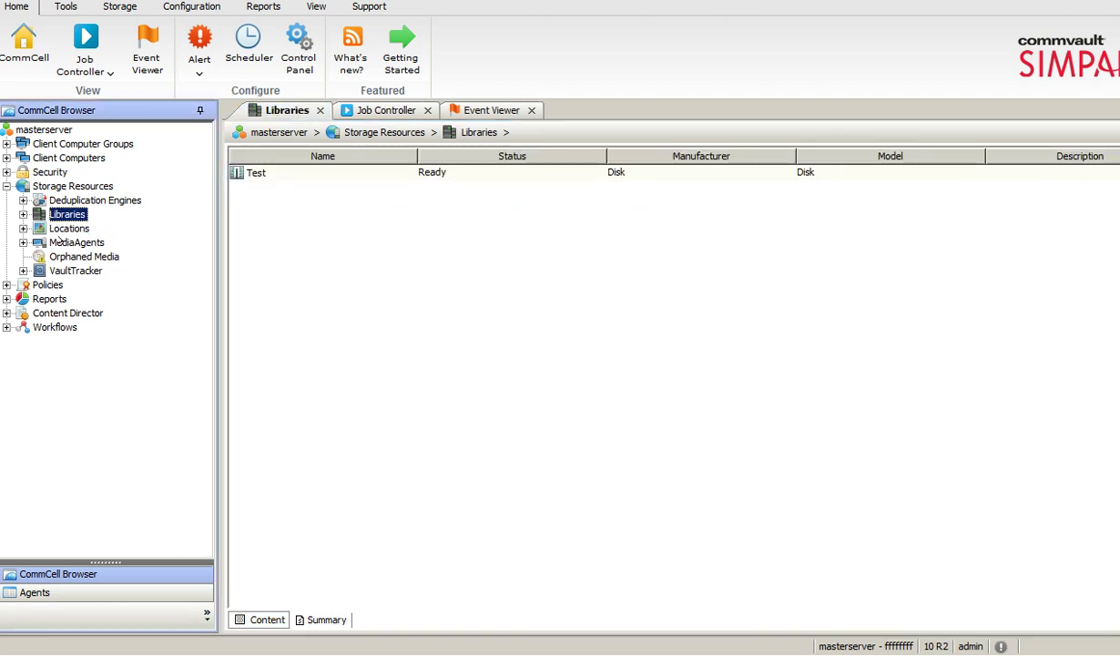
{"action": "left_click", "coordinate": [62, 242]}
{"action": "left_click", "coordinate": [23, 242]}
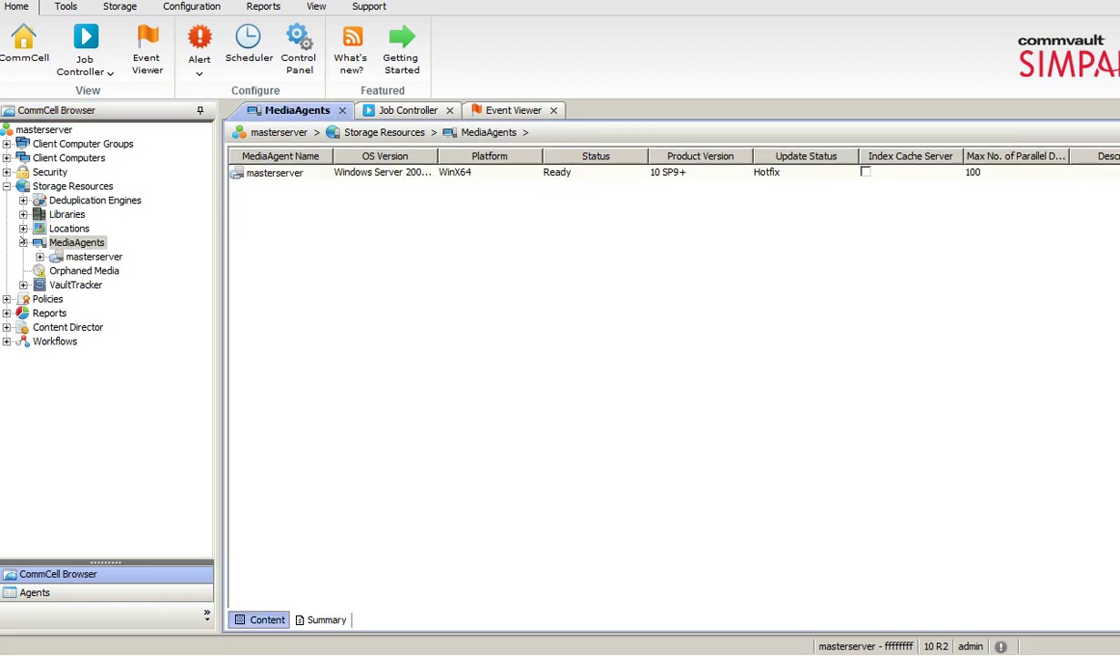
{"action": "left_click", "coordinate": [23, 242]}
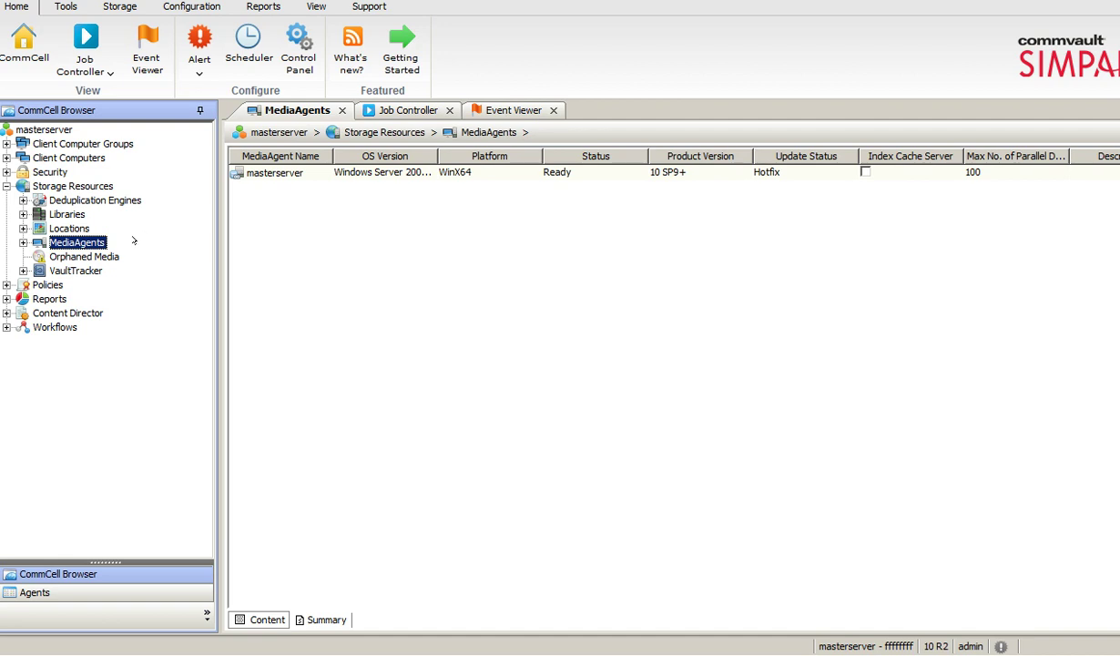
{"action": "left_click", "coordinate": [6, 186]}
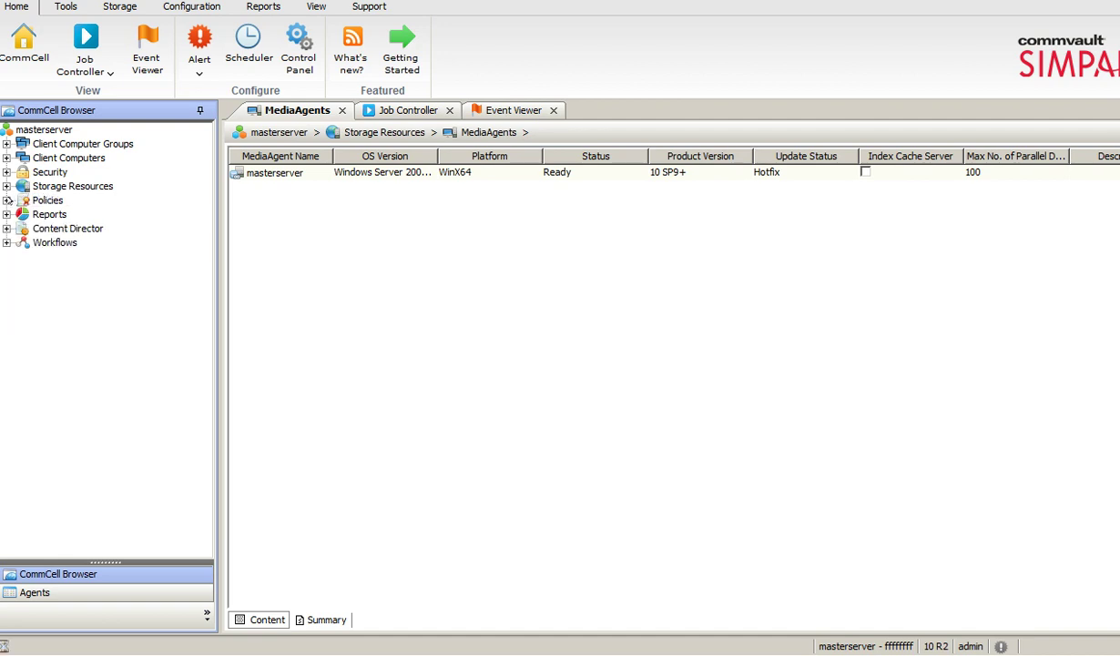
Expand Policies to view its seven policy types, collapse it, and open Reports.
{"action": "left_click", "coordinate": [7, 200]}
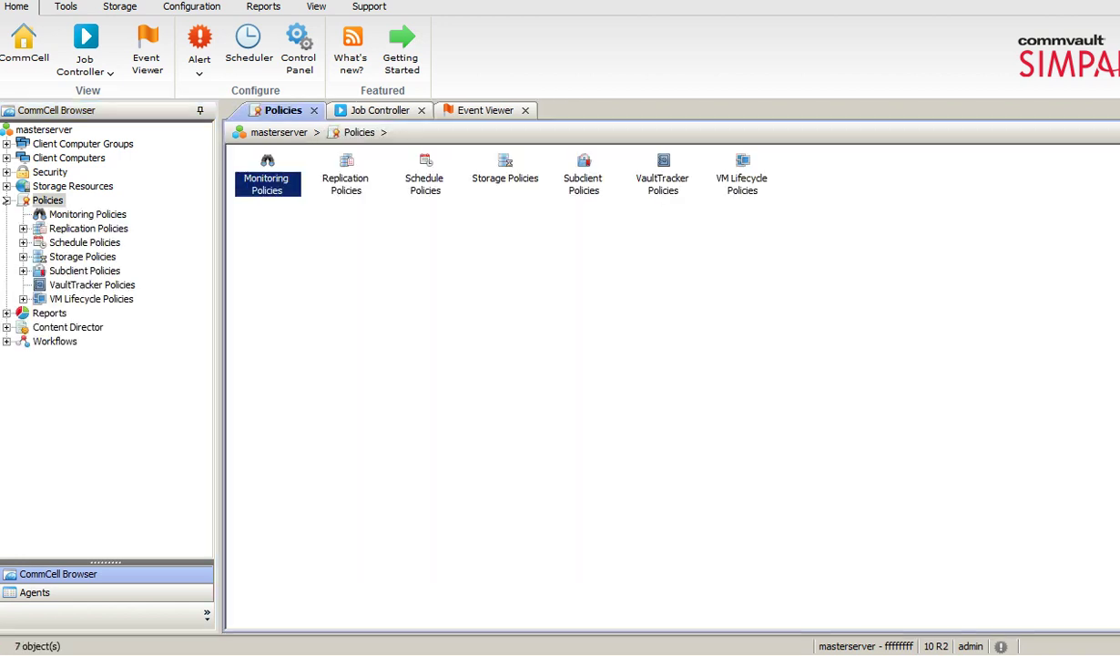
{"action": "left_click", "coordinate": [6, 200]}
{"action": "left_click", "coordinate": [6, 199]}
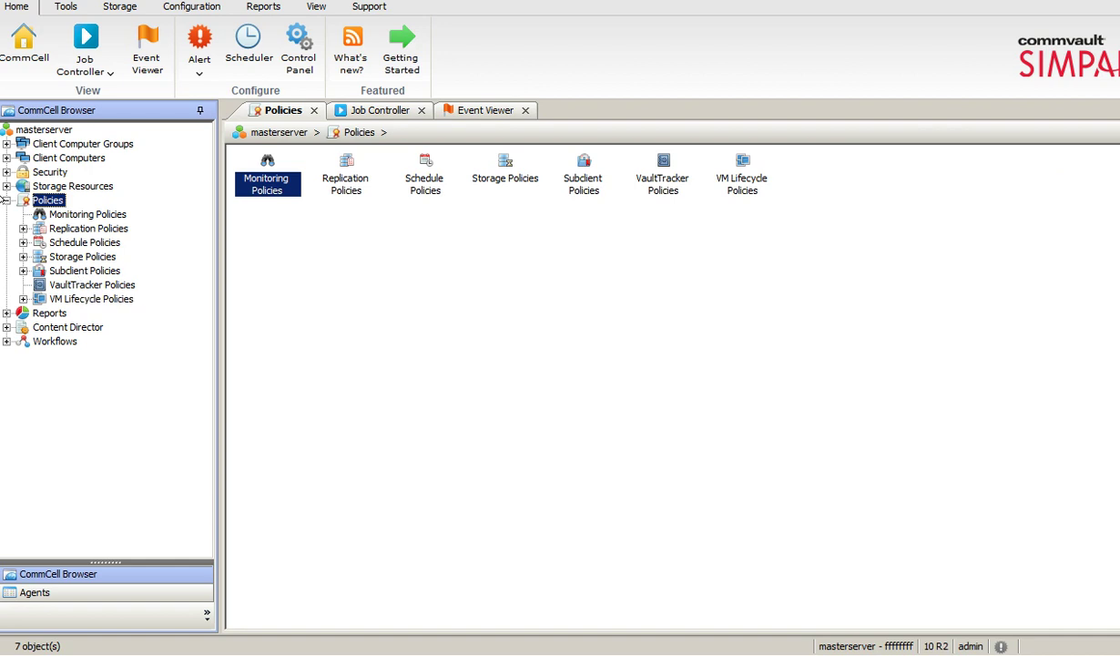
{"action": "left_click", "coordinate": [5, 200]}
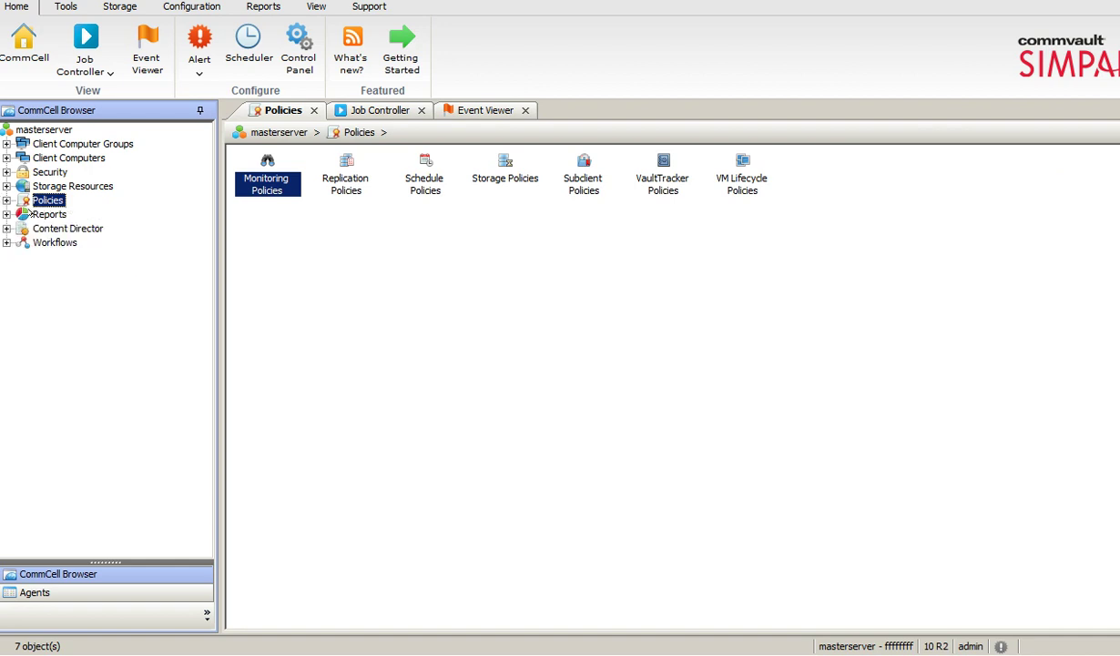
{"action": "left_click", "coordinate": [27, 212]}
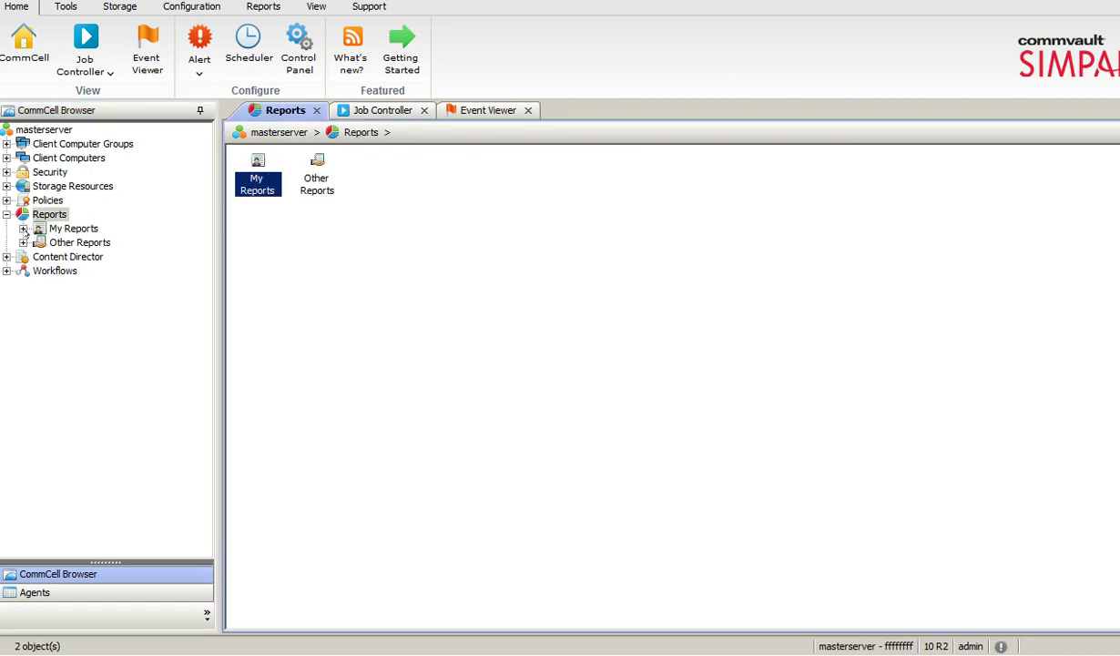
Check that Other Reports and the General saved reports folder are empty, then collapse Reports.
{"action": "left_click", "coordinate": [54, 242]}
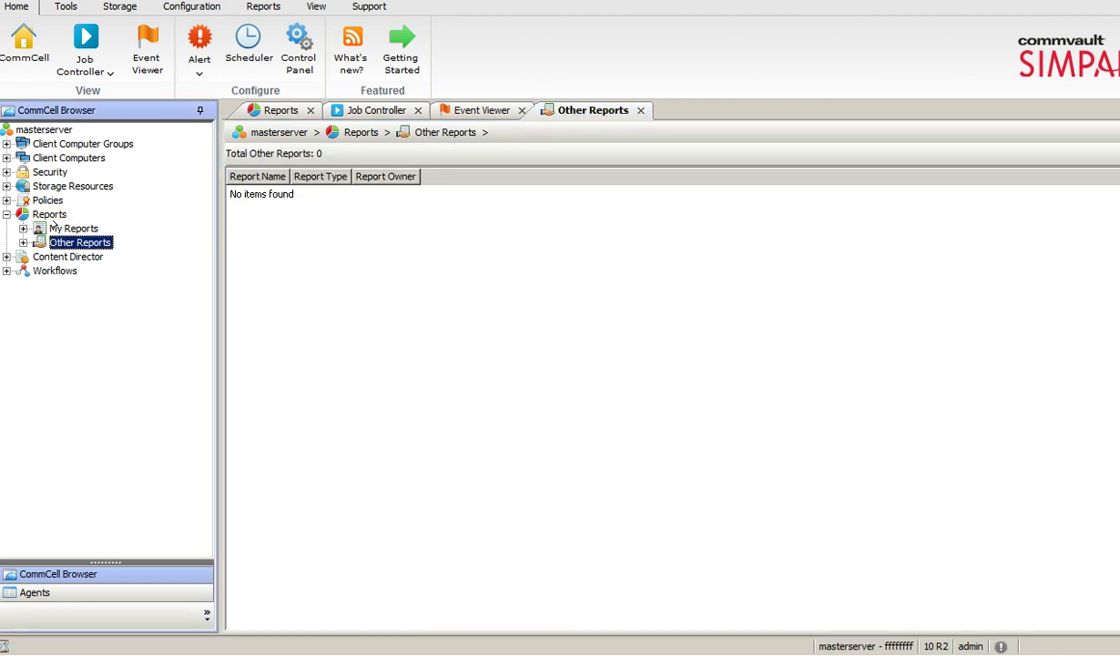
{"action": "left_click", "coordinate": [34, 227]}
{"action": "left_click", "coordinate": [66, 242]}
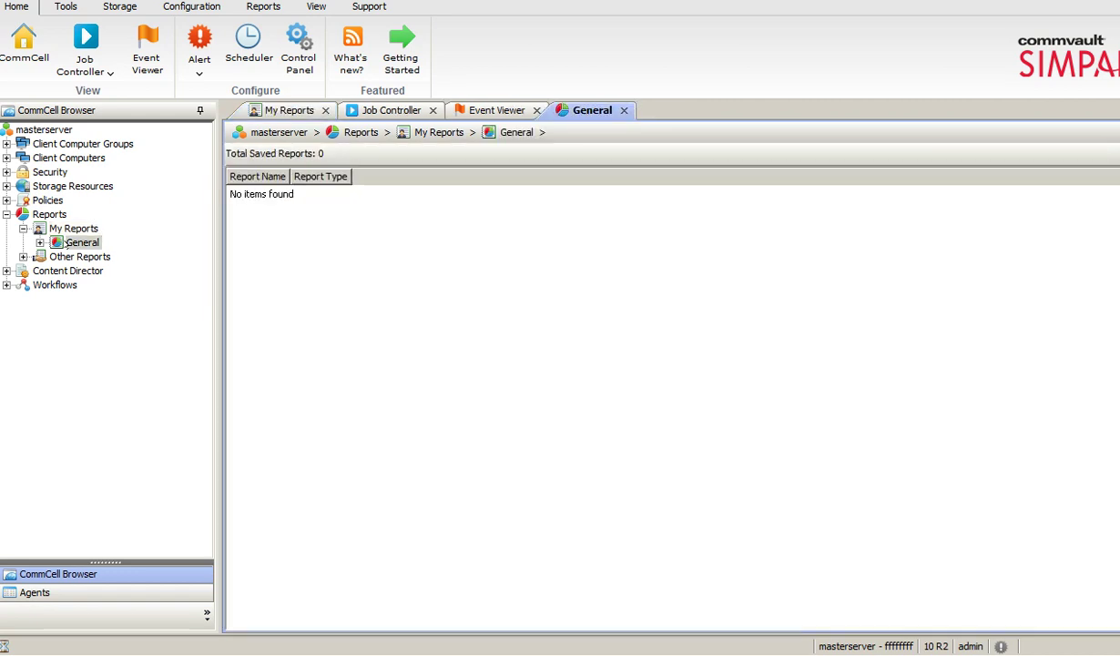
{"action": "left_click", "coordinate": [49, 214]}
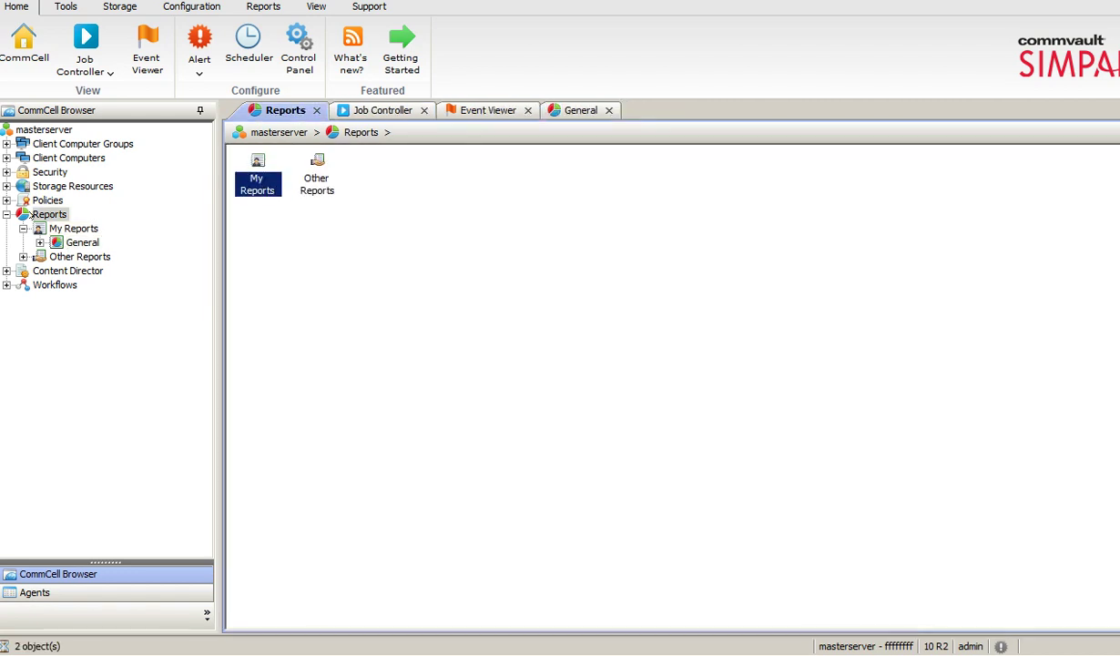
{"action": "left_click", "coordinate": [7, 214]}
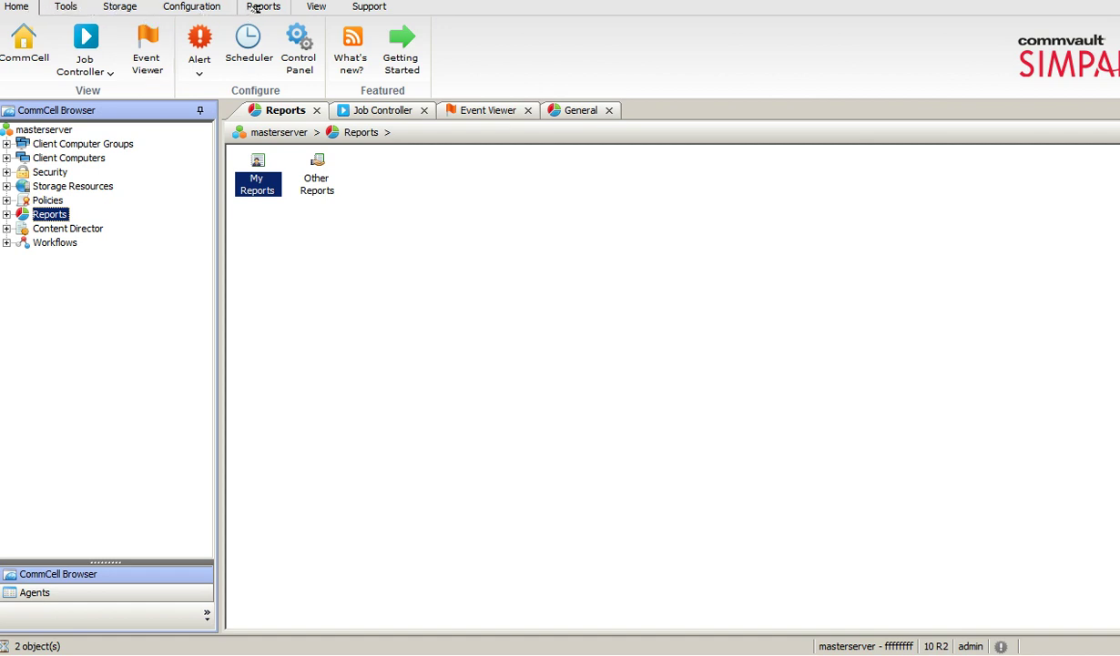
On the Tools tab, review the Add/Remove Software and New Client options, then open CommCell Registration.
{"action": "left_click", "coordinate": [69, 9]}
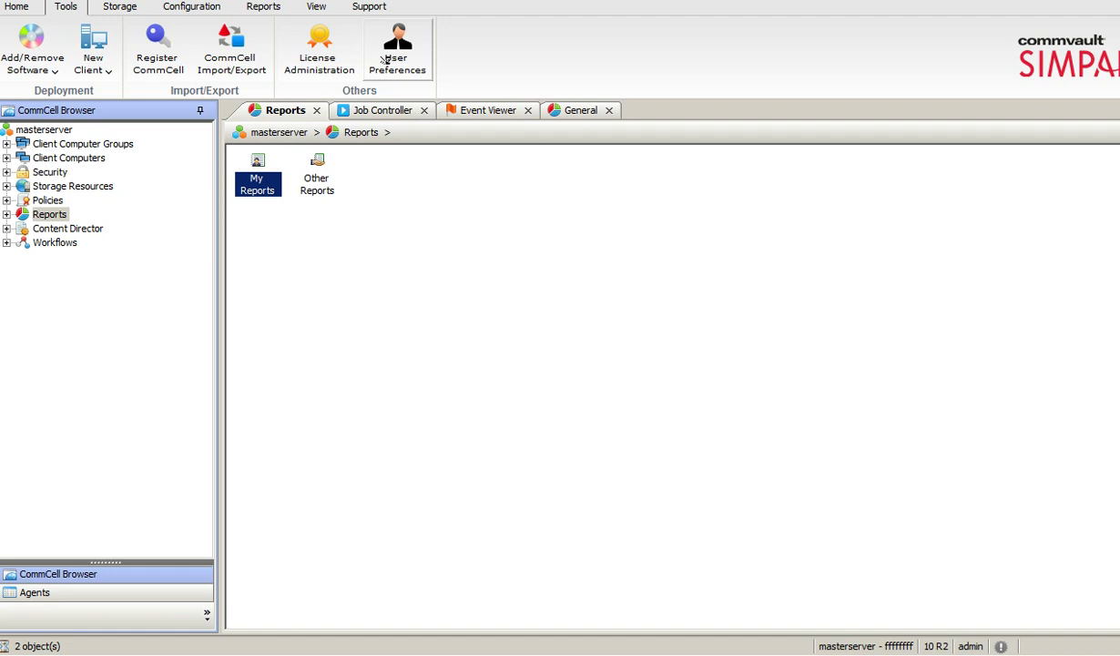
{"action": "left_click", "coordinate": [57, 71]}
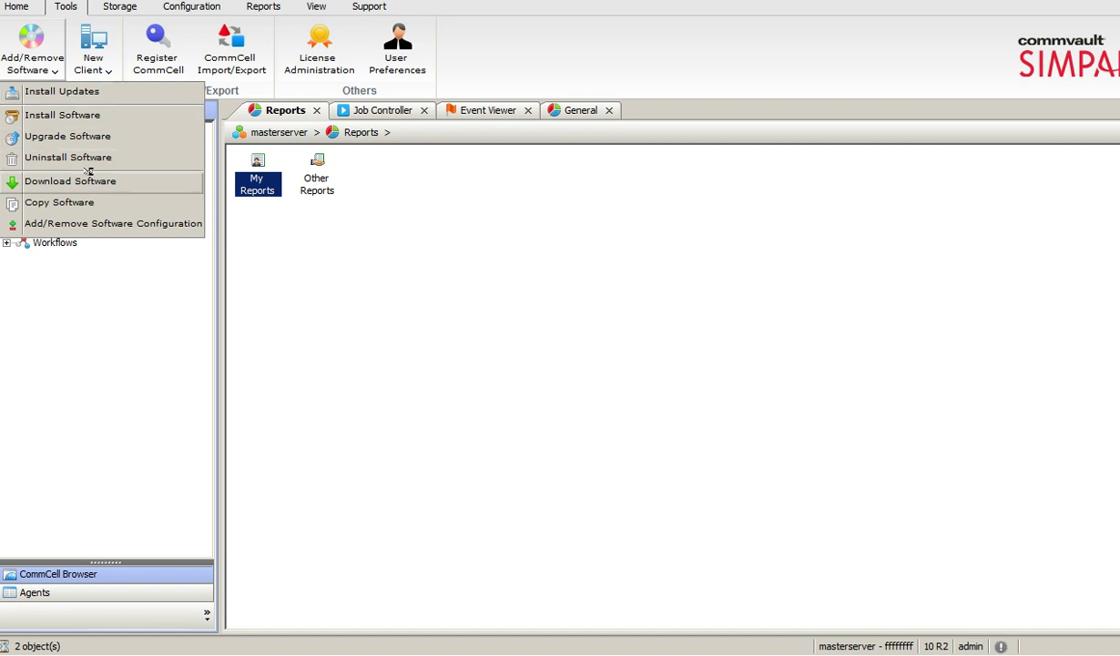
{"action": "left_click", "coordinate": [105, 71]}
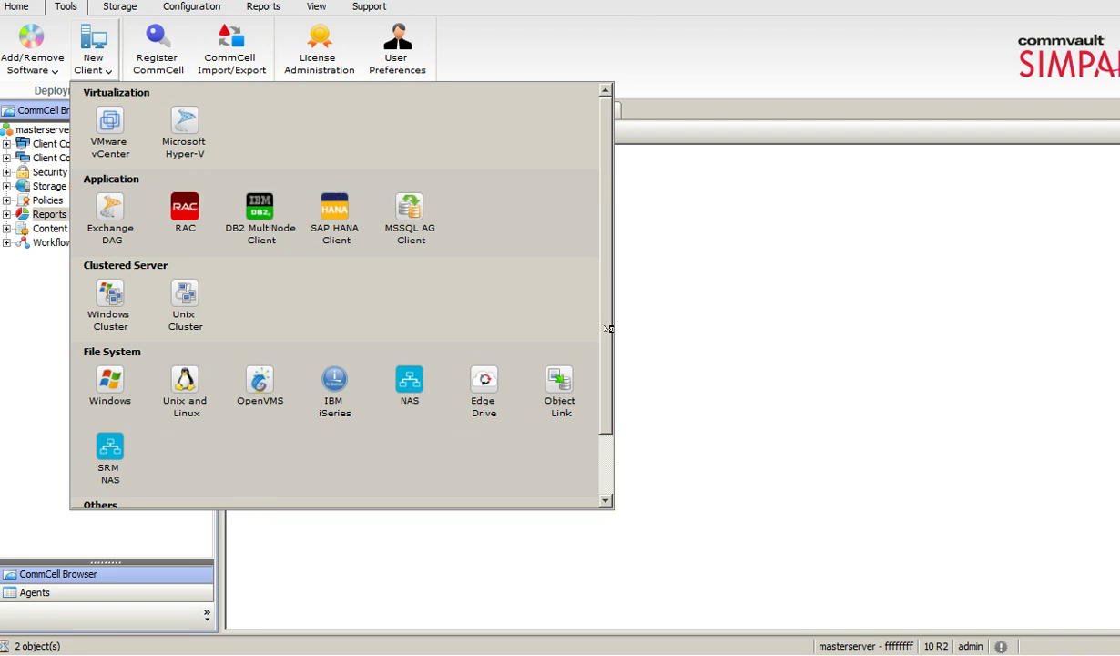
{"action": "scroll", "coordinate": [587, 382], "scroll_direction": "down", "scroll_amount": 3}
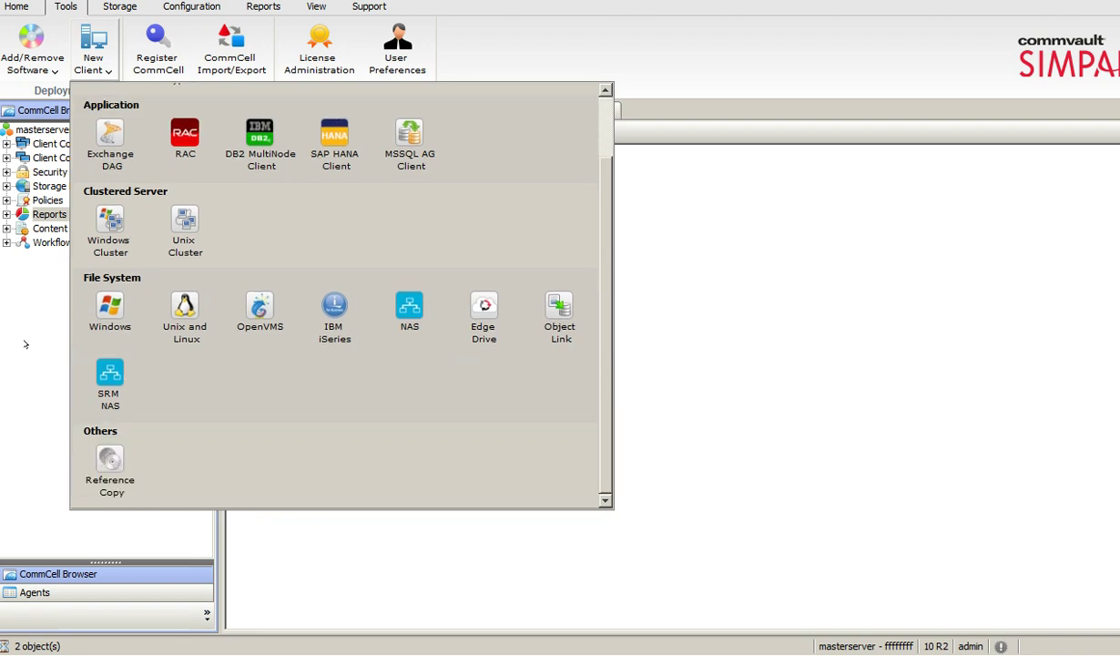
{"action": "left_click", "coordinate": [154, 34]}
{"action": "left_click", "coordinate": [171, 65]}
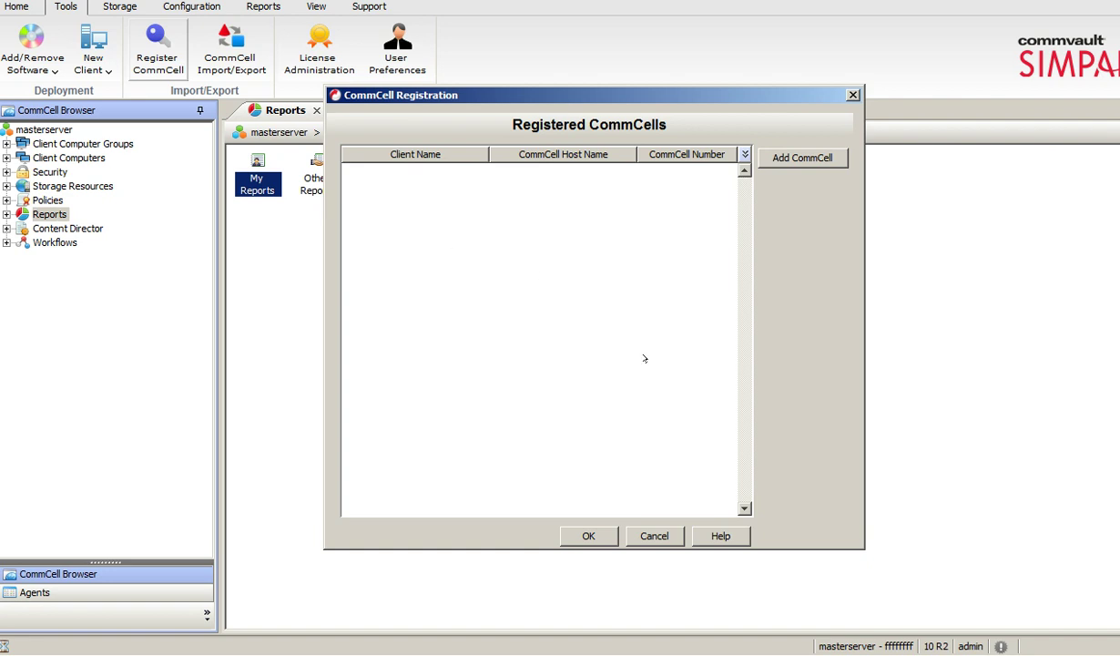
Start adding a remote CommCell, cancel it, and close the Registration and Import/Export windows.
{"action": "left_click", "coordinate": [802, 157]}
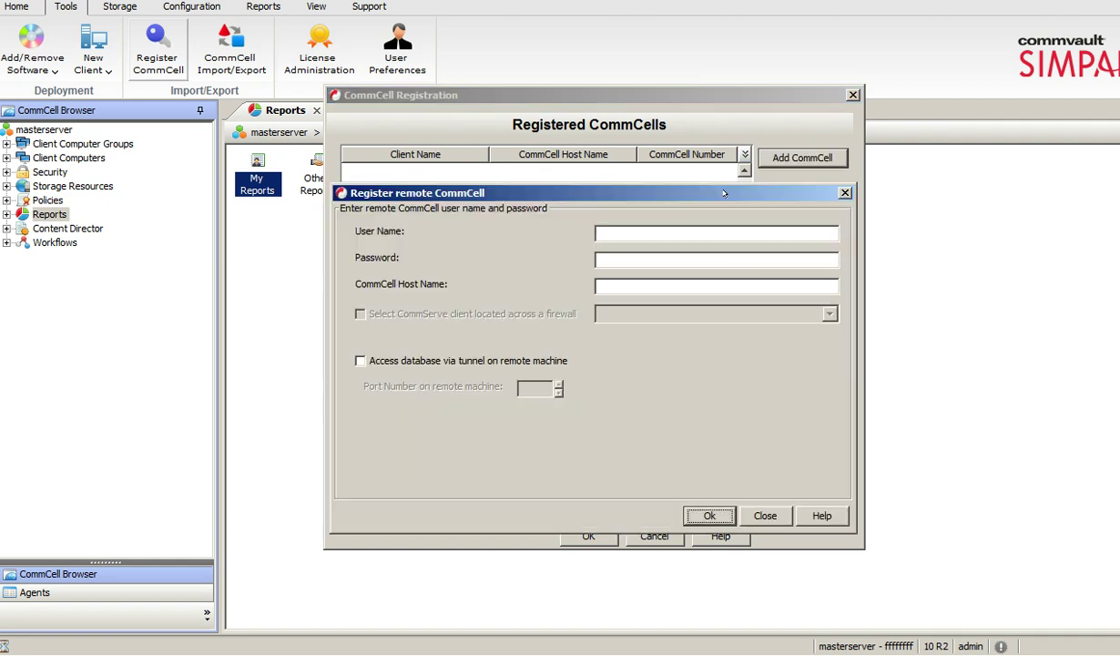
{"action": "left_click", "coordinate": [662, 232]}
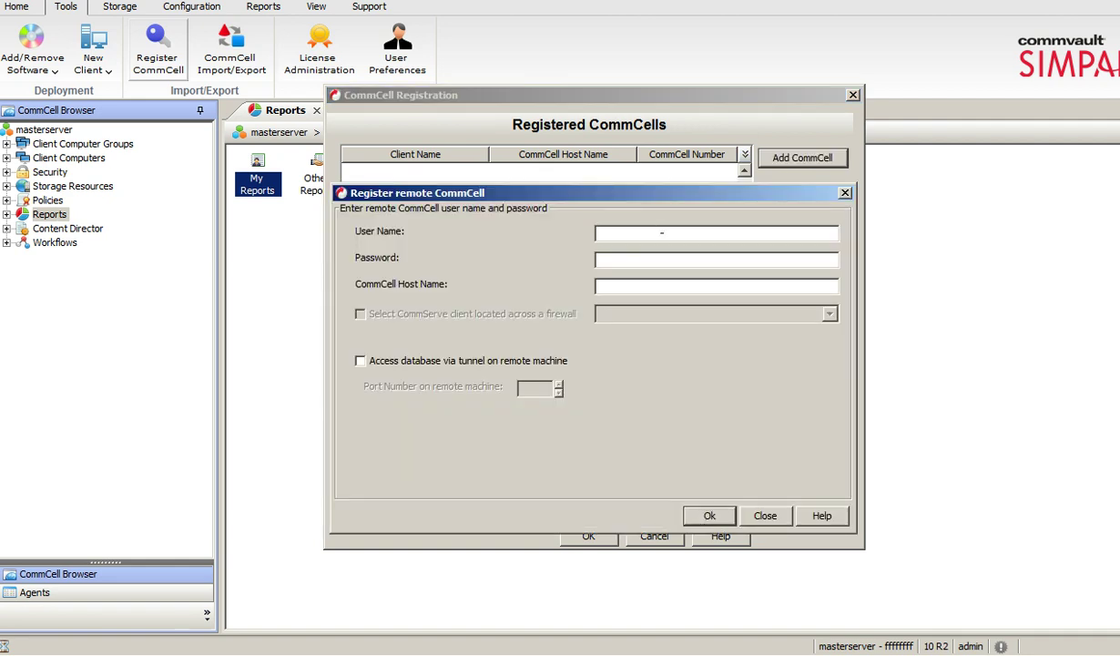
{"action": "left_click", "coordinate": [846, 192]}
{"action": "left_click", "coordinate": [852, 94]}
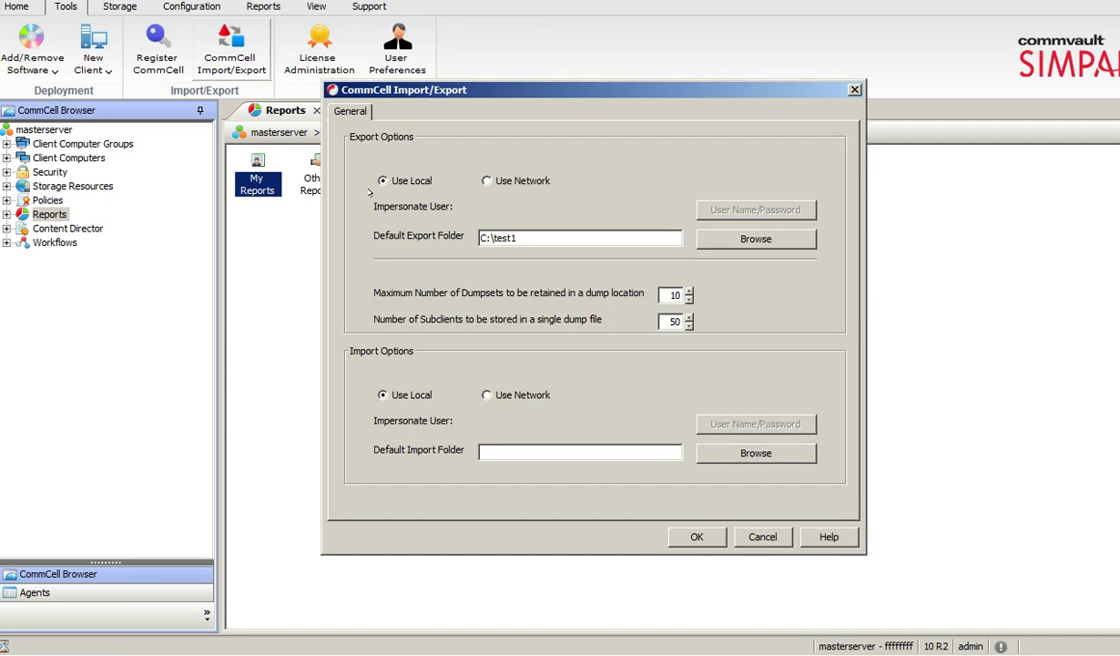
{"action": "left_click", "coordinate": [759, 534]}
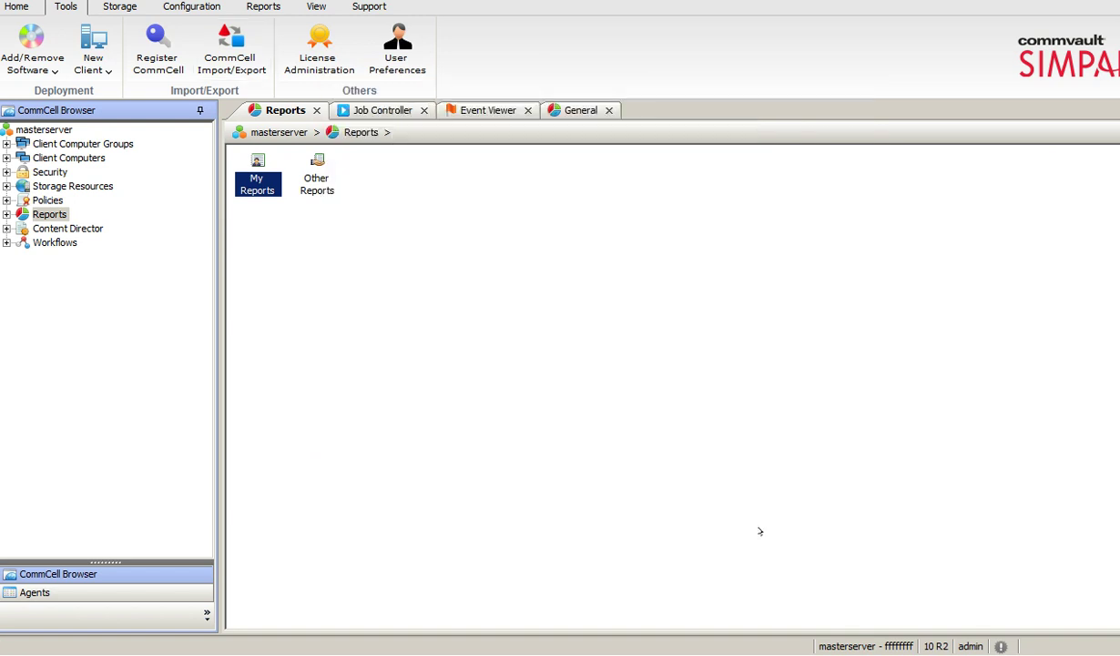
{"action": "left_click", "coordinate": [309, 58]}
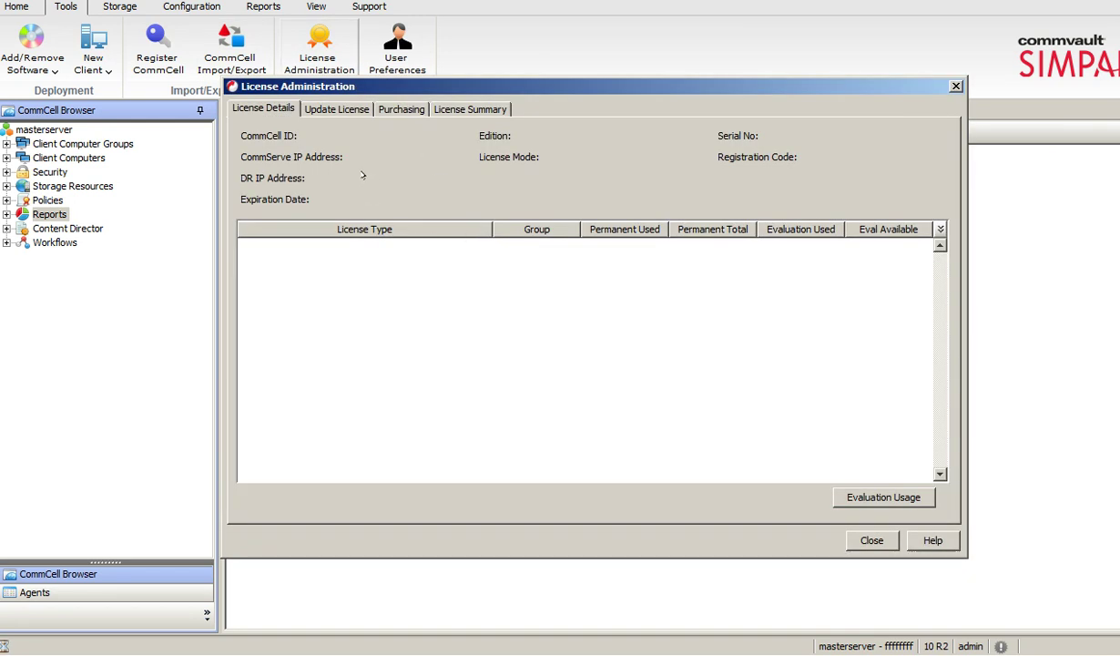
{"action": "left_click", "coordinate": [339, 107]}
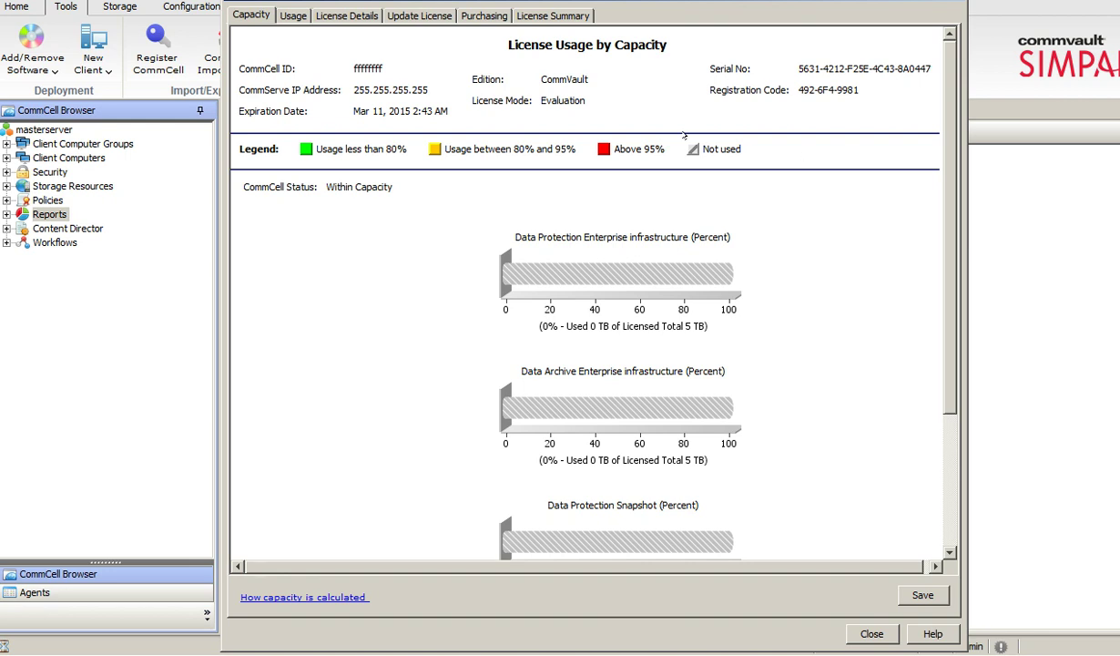
{"action": "left_click", "coordinate": [292, 14]}
{"action": "left_click", "coordinate": [346, 15]}
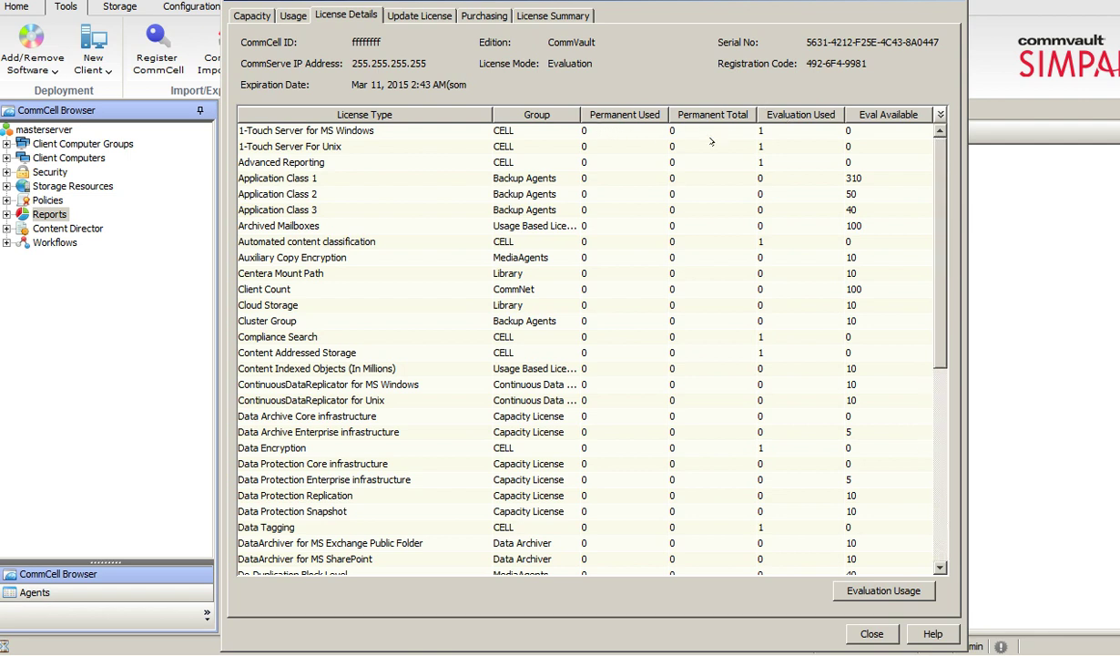
{"action": "left_click", "coordinate": [420, 15]}
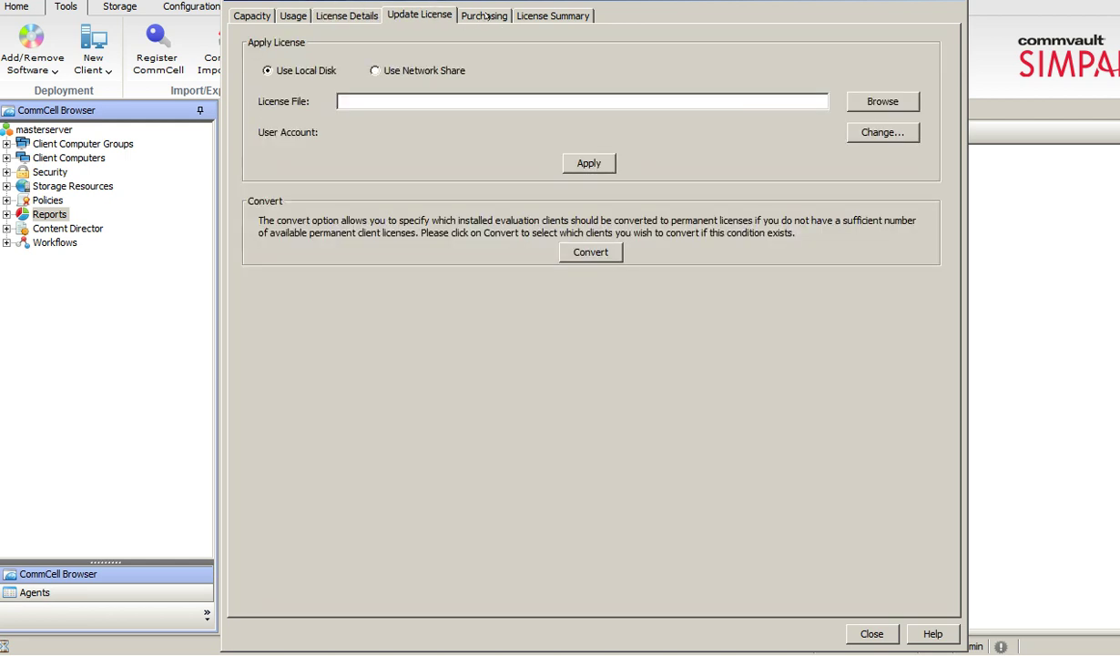
{"action": "left_click", "coordinate": [467, 18]}
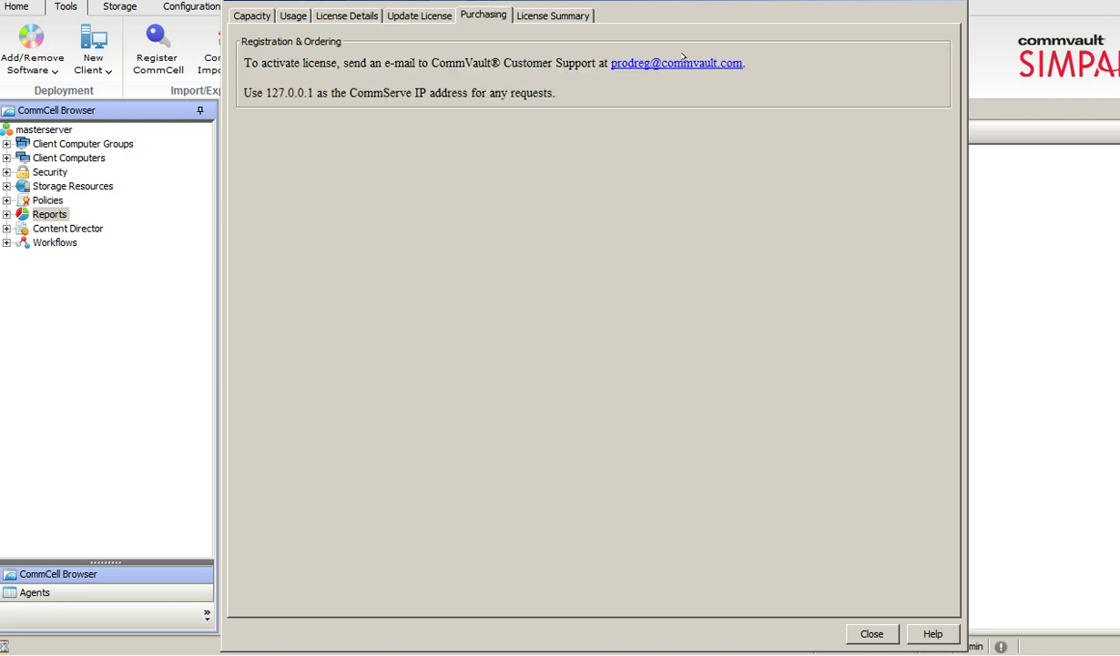
{"action": "left_click_drag", "start_coordinate": [746, 62], "coordinate": [604, 64]}
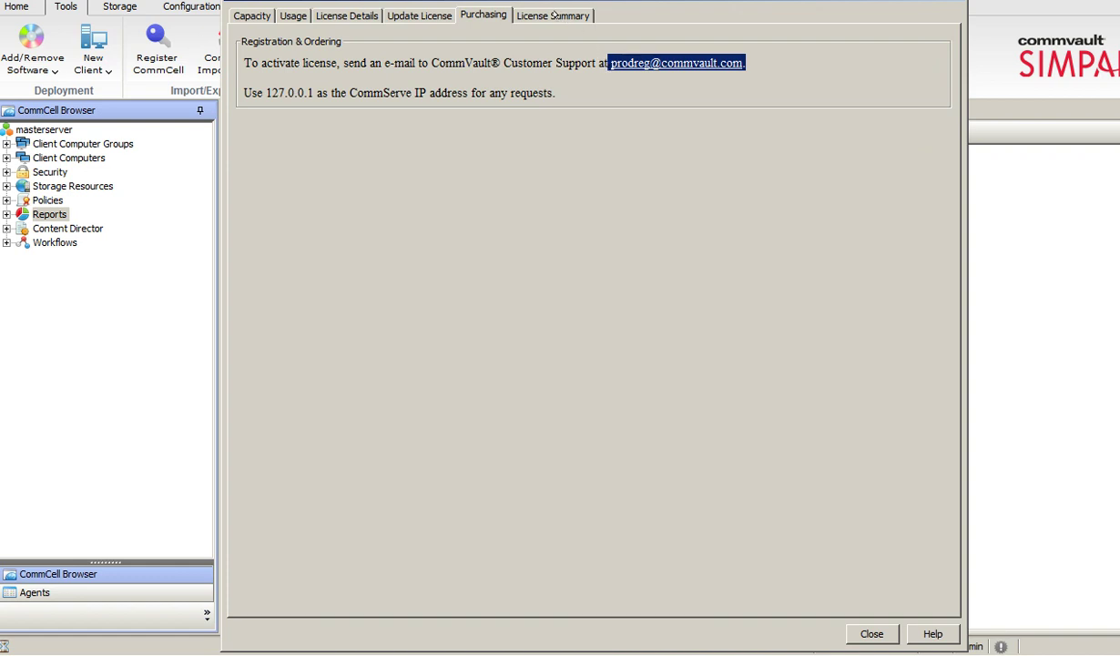
{"action": "left_click", "coordinate": [554, 16]}
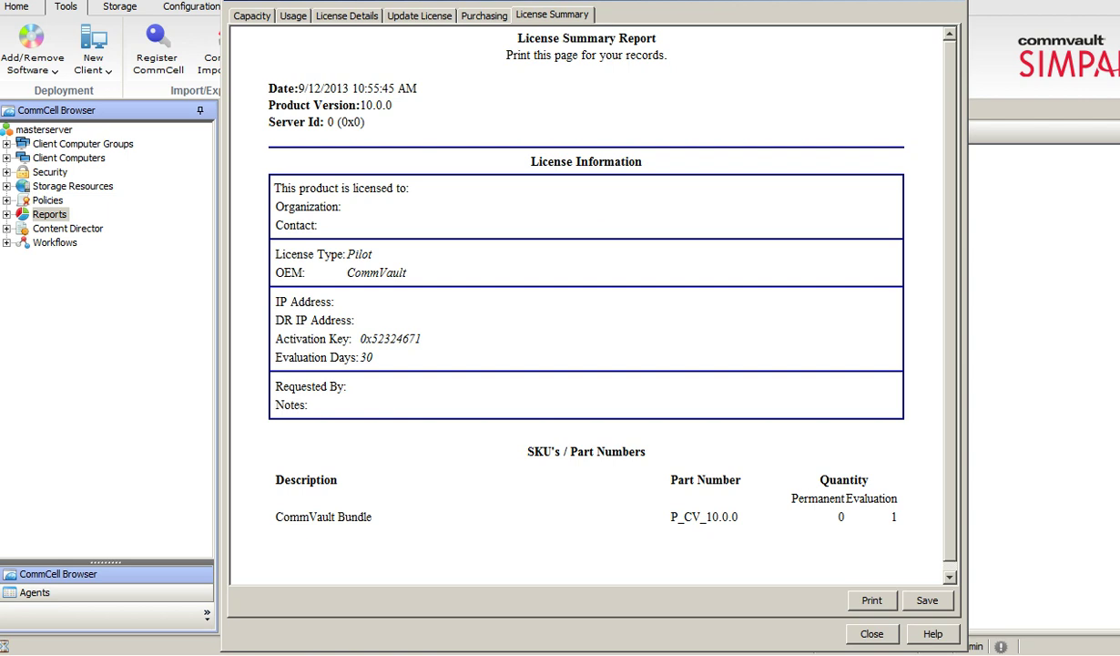
{"action": "key", "text": "Escape"}
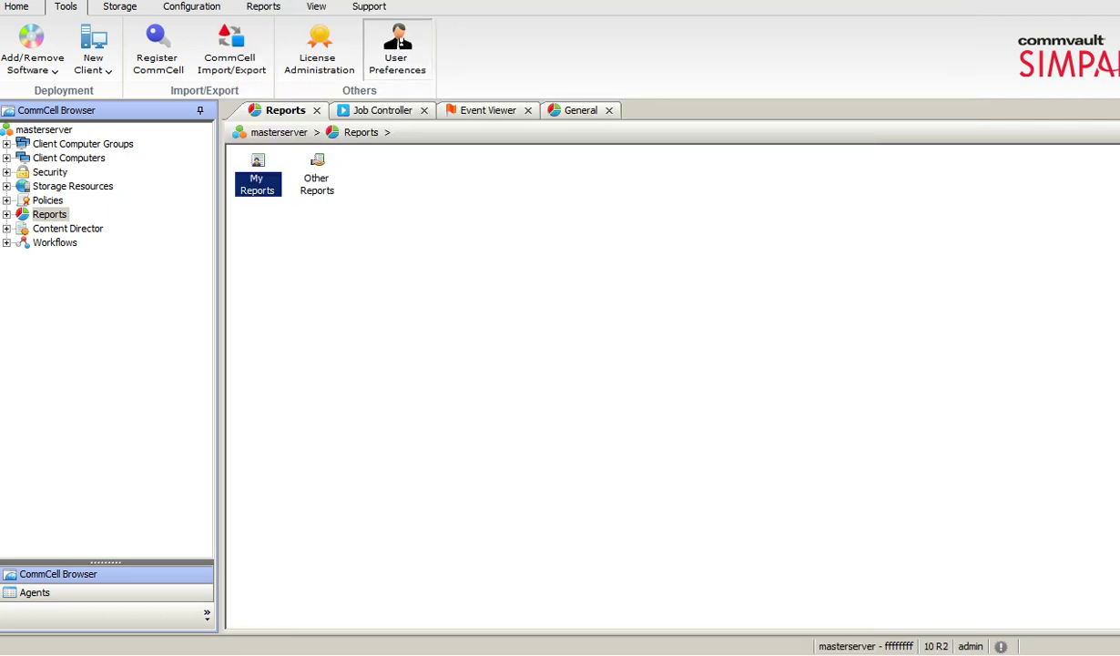
{"action": "left_click", "coordinate": [399, 41]}
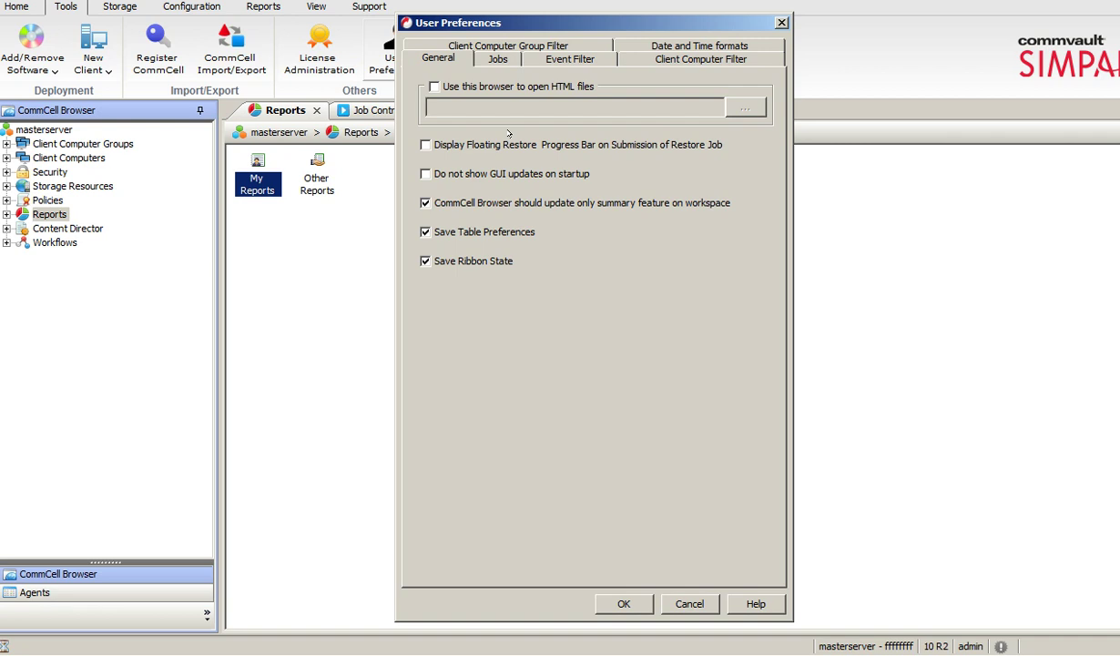
{"action": "left_click", "coordinate": [469, 56]}
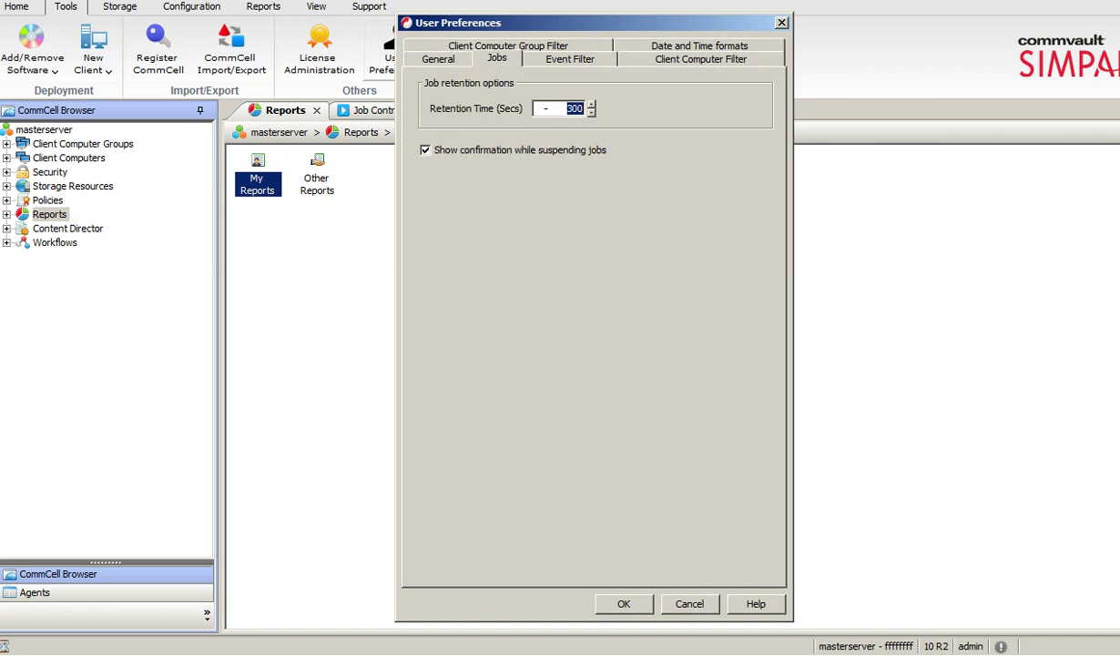
{"action": "double_click", "coordinate": [573, 108]}
{"action": "left_click", "coordinate": [781, 22]}
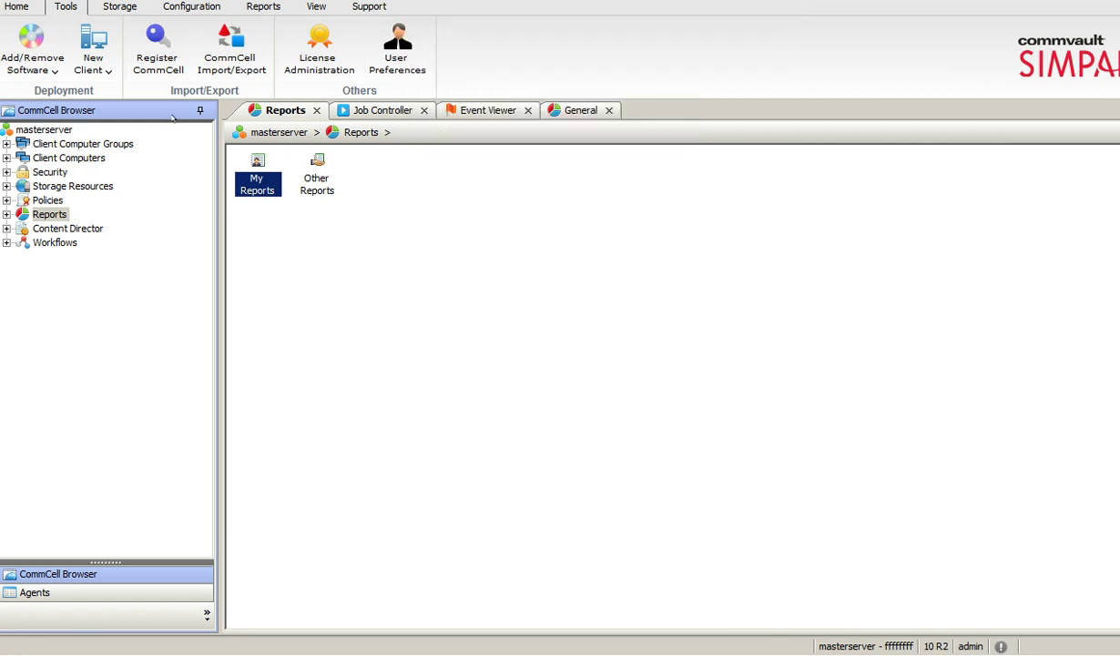
Look over the Storage tab's commands, then switch to the Configuration tab.
{"action": "left_click", "coordinate": [121, 8]}
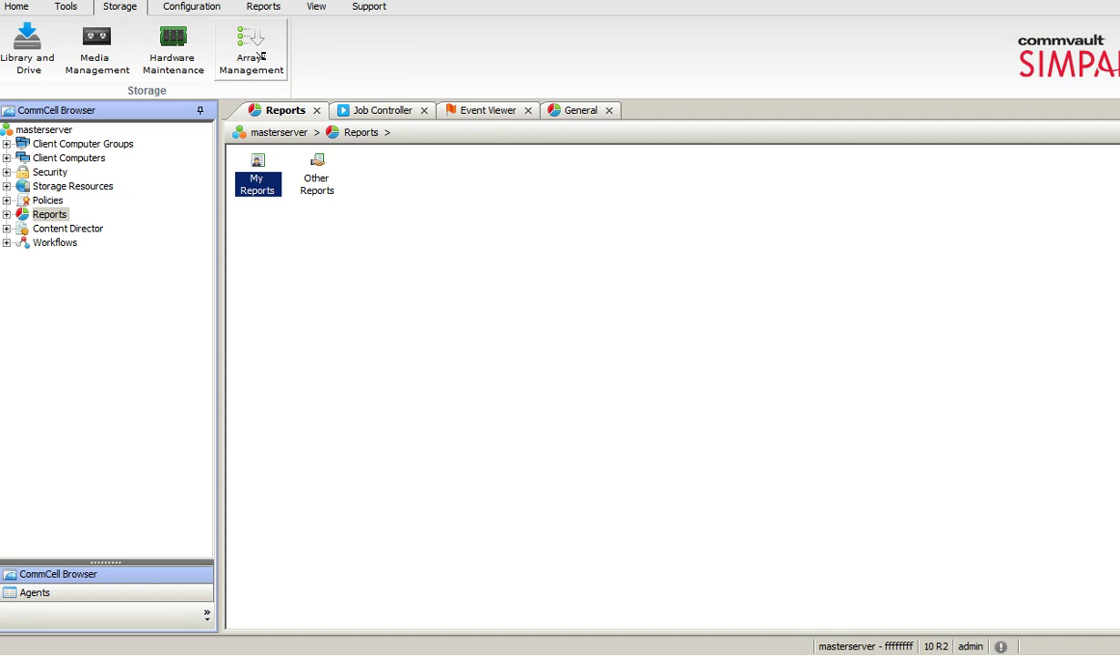
{"action": "left_click", "coordinate": [208, 8]}
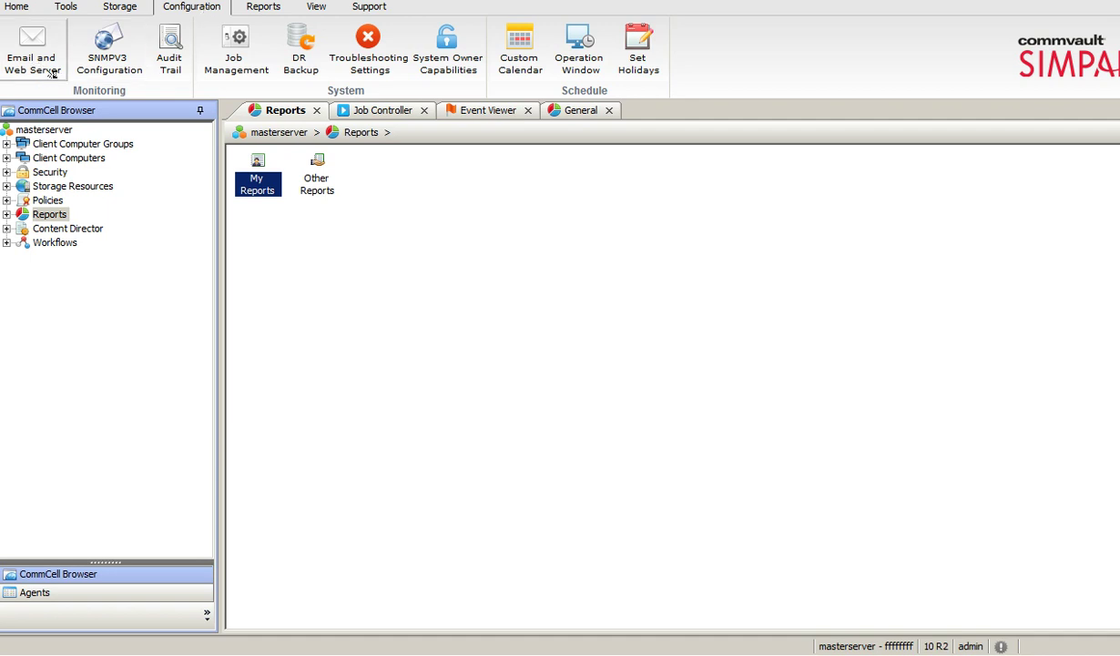
Review the Email and Web Server settings, including the Web Server and Internet Gateway tabs, then close them.
{"action": "left_click", "coordinate": [52, 73]}
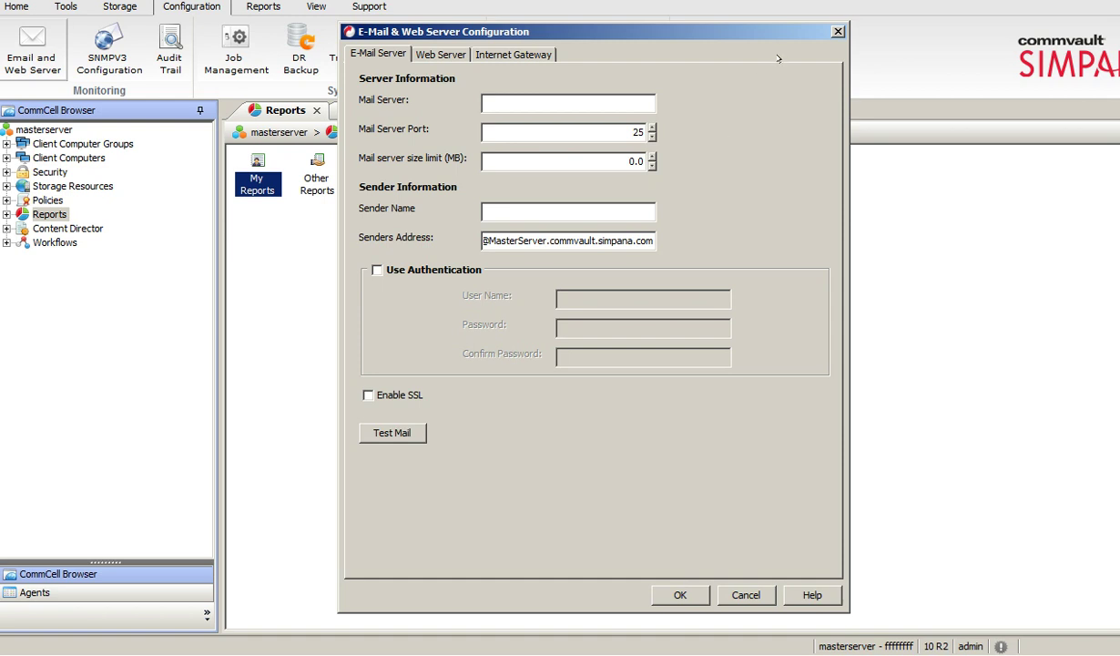
{"action": "left_click", "coordinate": [437, 52]}
{"action": "left_click", "coordinate": [475, 51]}
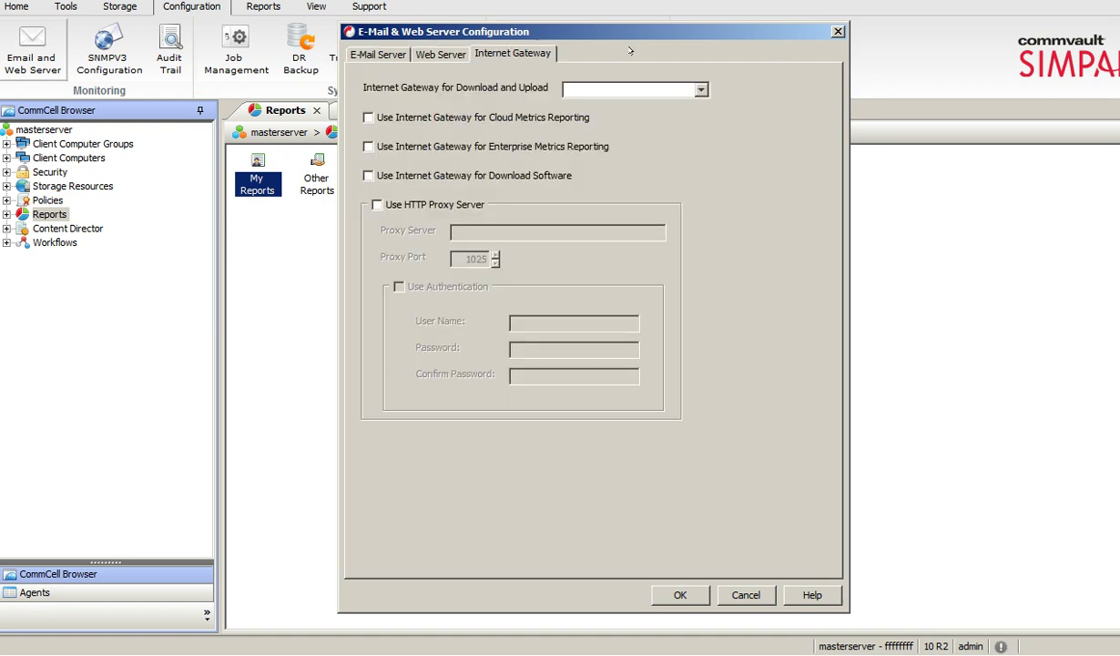
{"action": "left_click", "coordinate": [837, 31]}
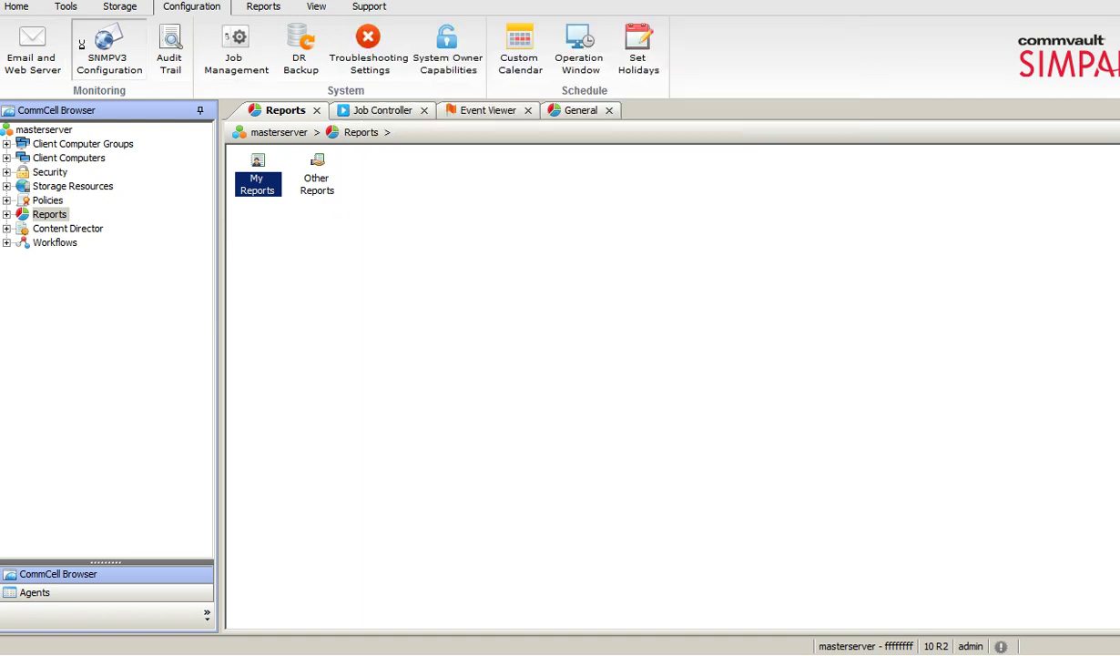
Check the SNMPV3 Configuration, close it, and bring up the Audit Trail retention settings.
{"action": "left_click", "coordinate": [107, 50]}
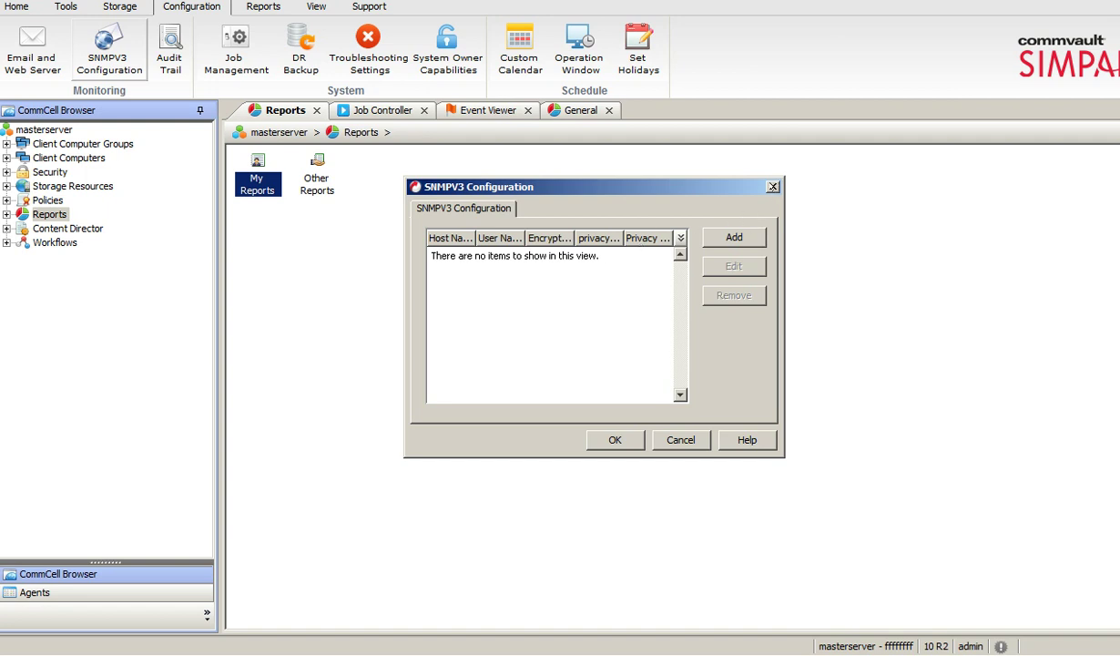
{"action": "left_click", "coordinate": [773, 187]}
{"action": "left_click", "coordinate": [167, 60]}
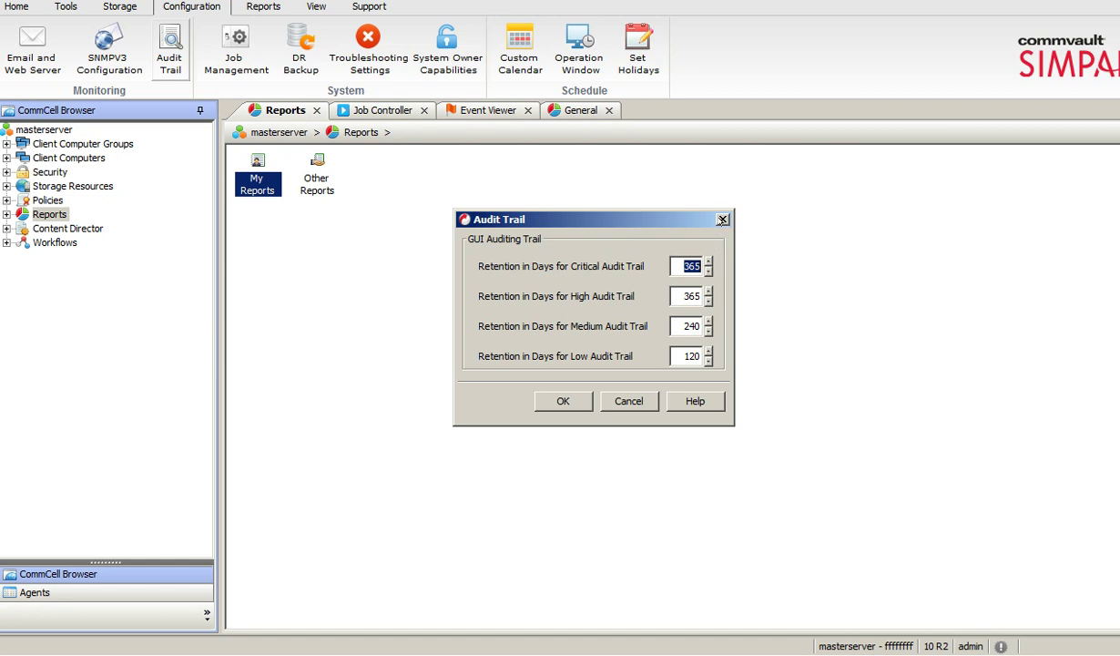
Close Audit Trail, then review Job Management's General, Job Priorities, Job Restarts, Job Updates and error-status settings.
{"action": "left_click", "coordinate": [719, 219]}
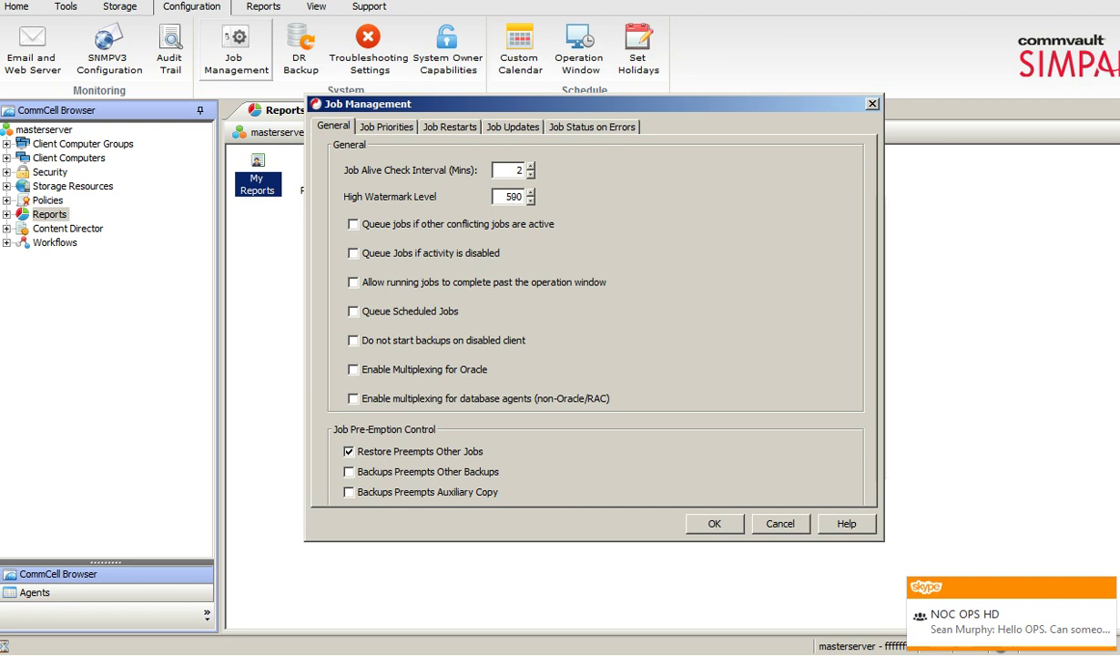
{"action": "double_click", "coordinate": [502, 196]}
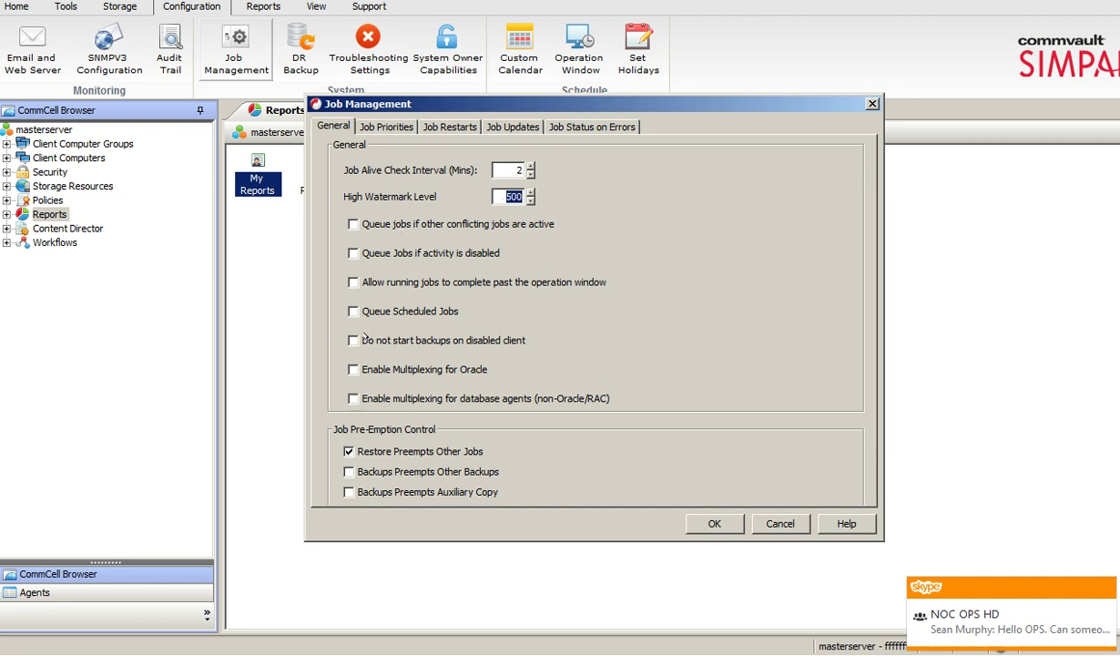
{"action": "left_click", "coordinate": [385, 127]}
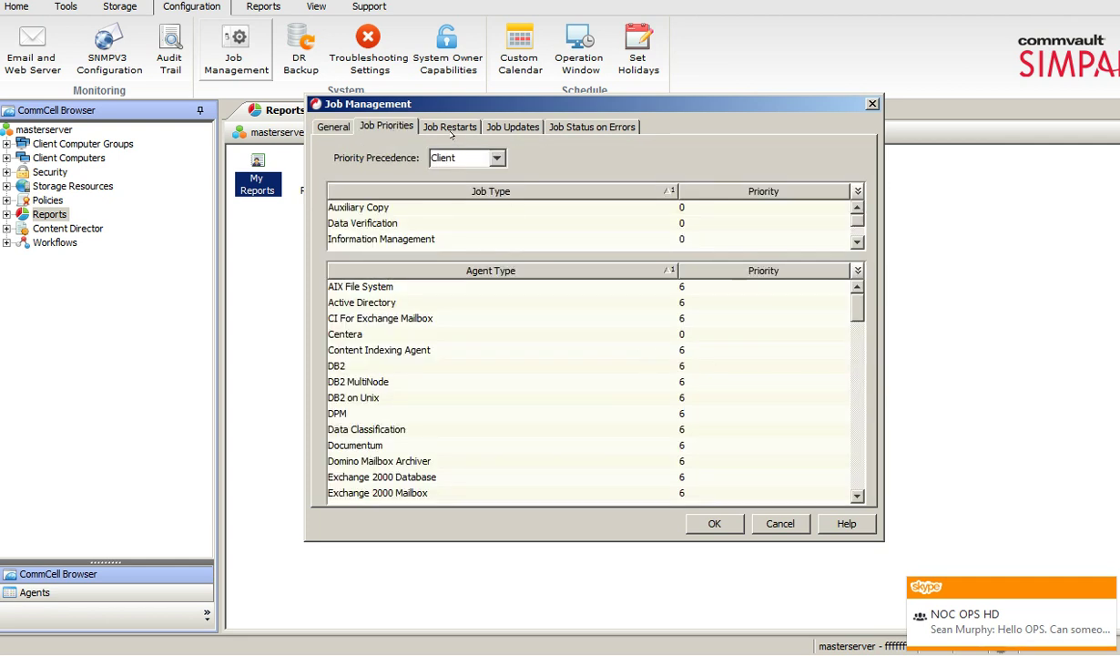
{"action": "left_click", "coordinate": [448, 127]}
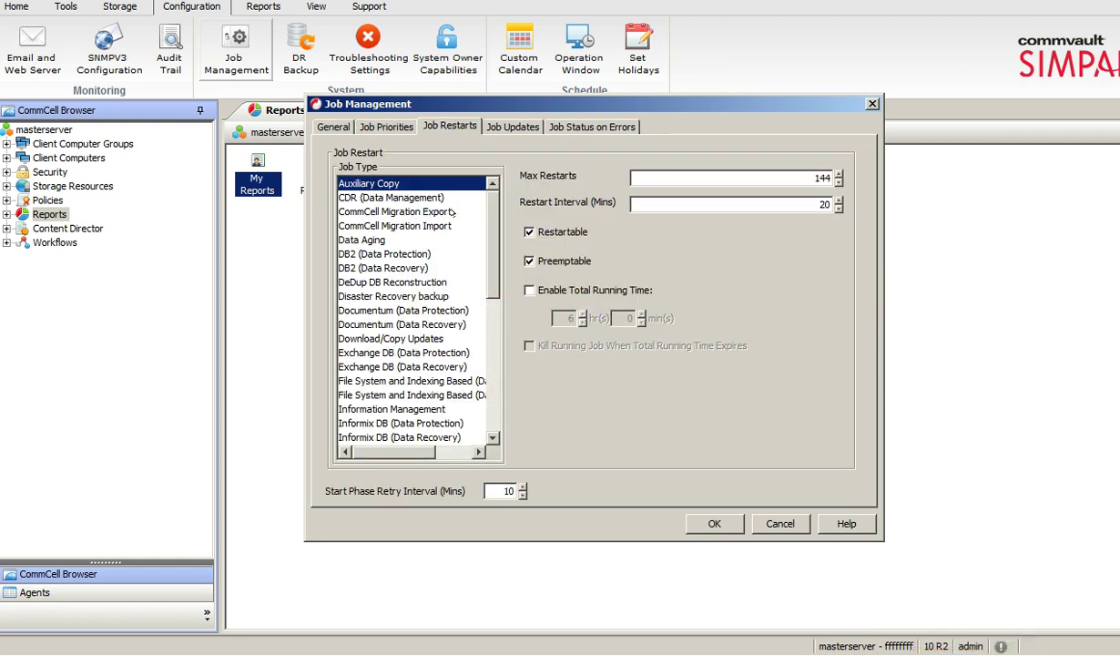
{"action": "left_click", "coordinate": [506, 125]}
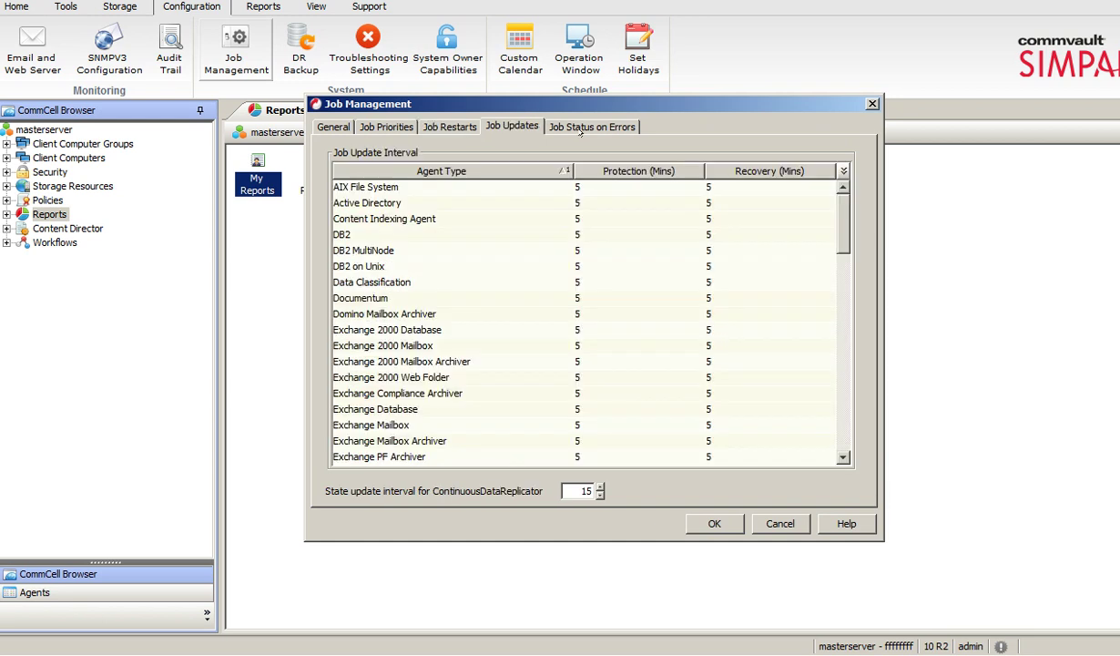
{"action": "left_click", "coordinate": [579, 128]}
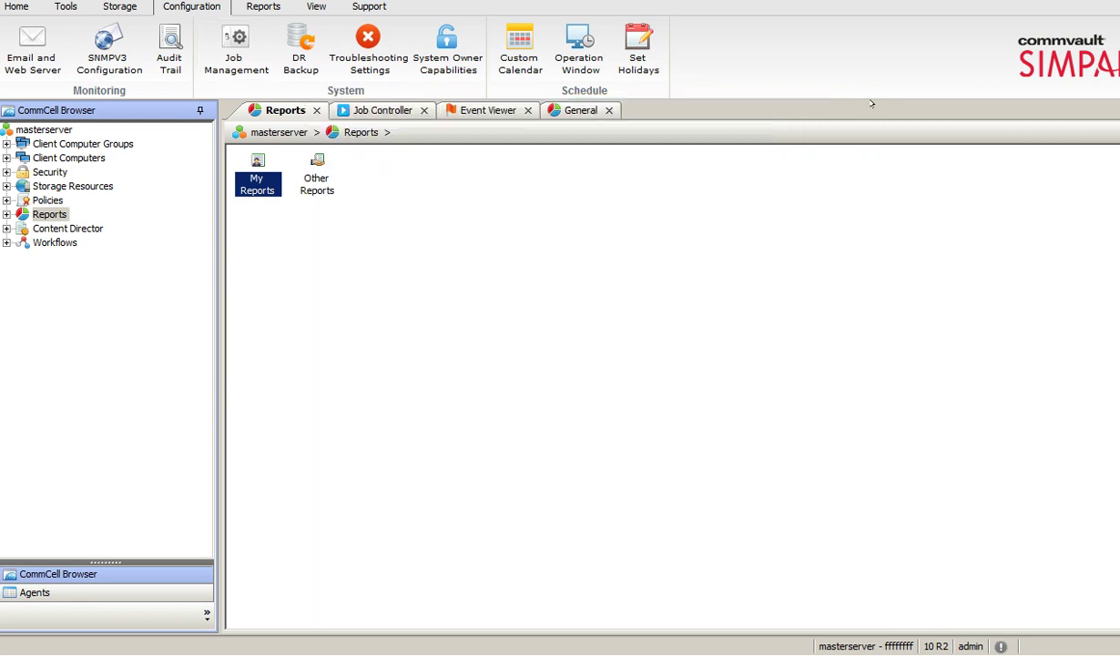
{"action": "left_click", "coordinate": [871, 104]}
{"action": "left_click", "coordinate": [368, 50]}
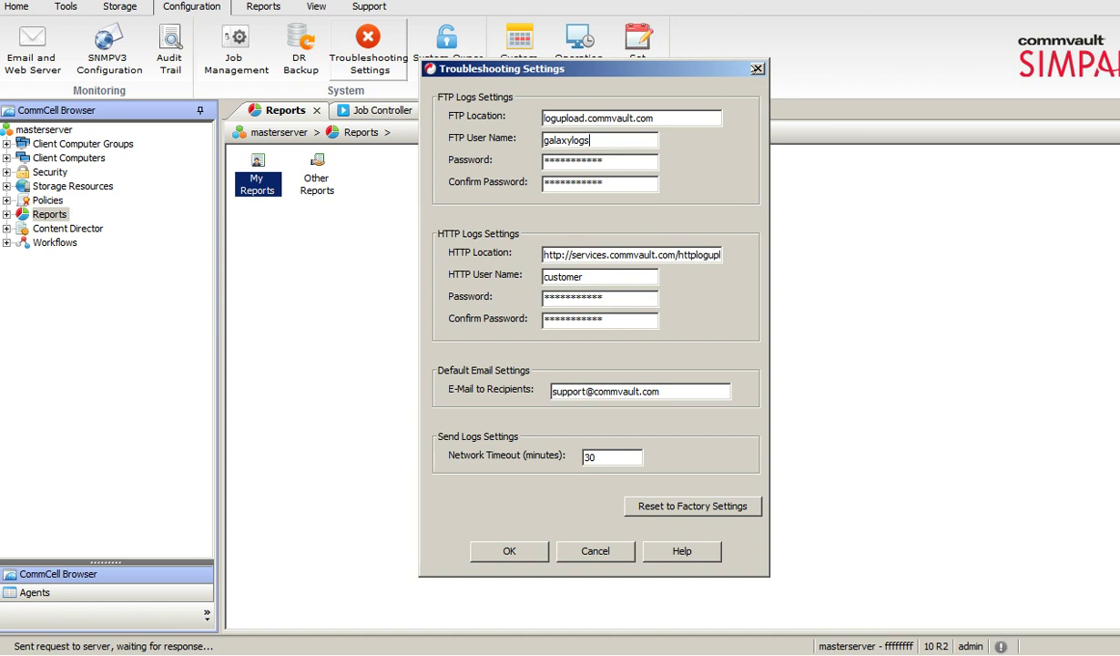
{"action": "left_click", "coordinate": [757, 68]}
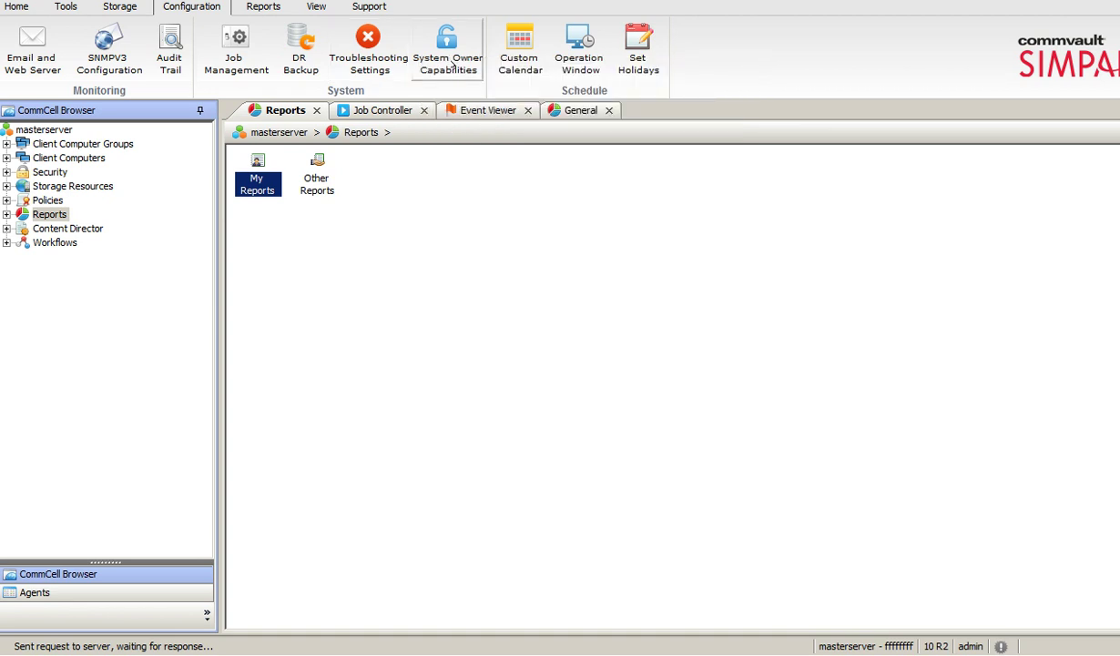
{"action": "left_click", "coordinate": [444, 62]}
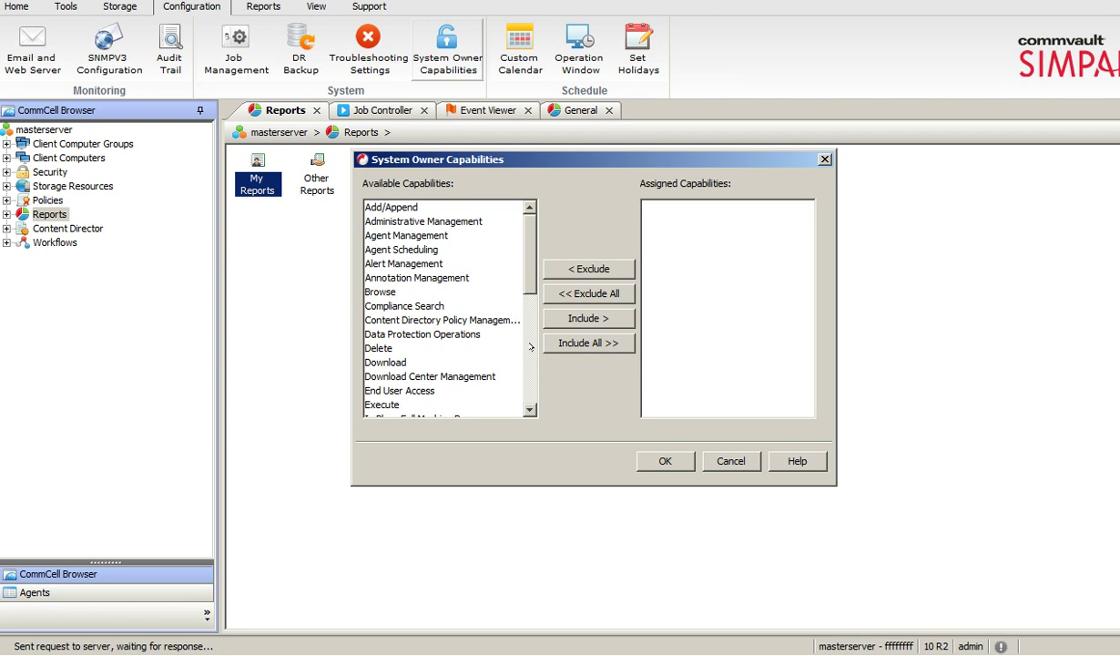
{"action": "scroll", "coordinate": [511, 334], "scroll_direction": "down", "scroll_amount": 7}
{"action": "left_click", "coordinate": [721, 461]}
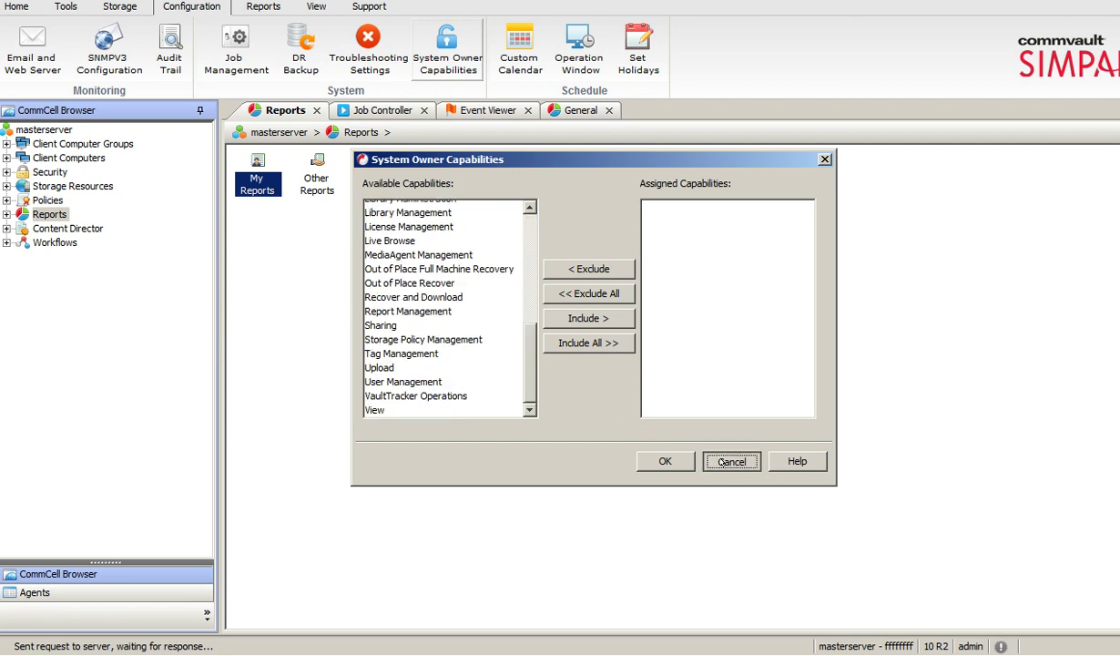
{"action": "left_click", "coordinate": [577, 64]}
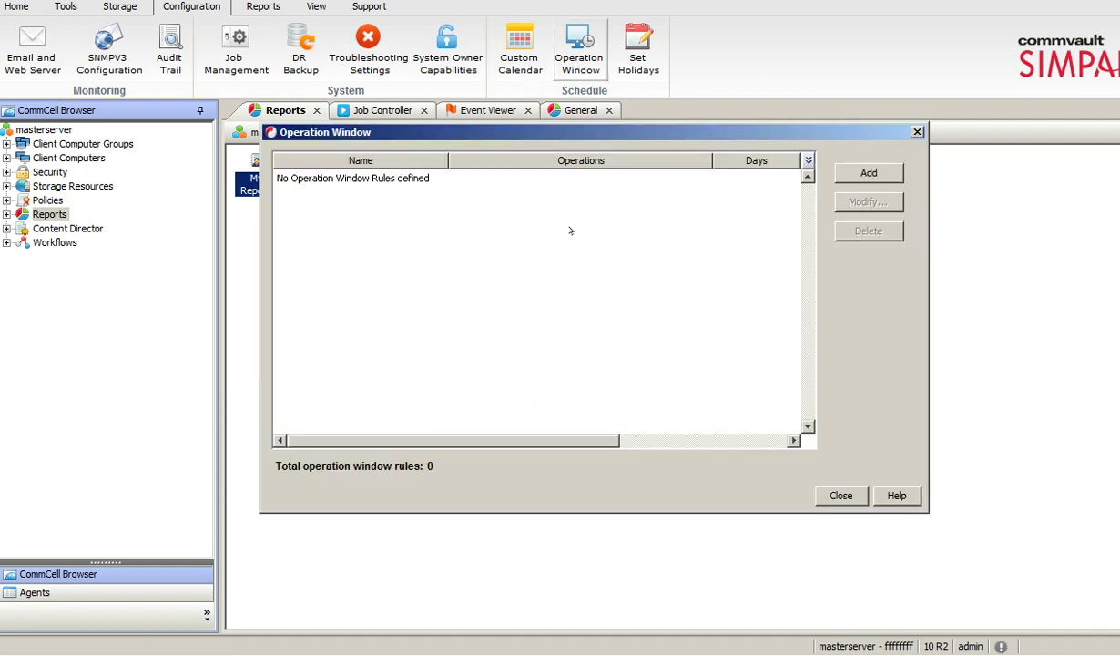
{"action": "left_click", "coordinate": [869, 173]}
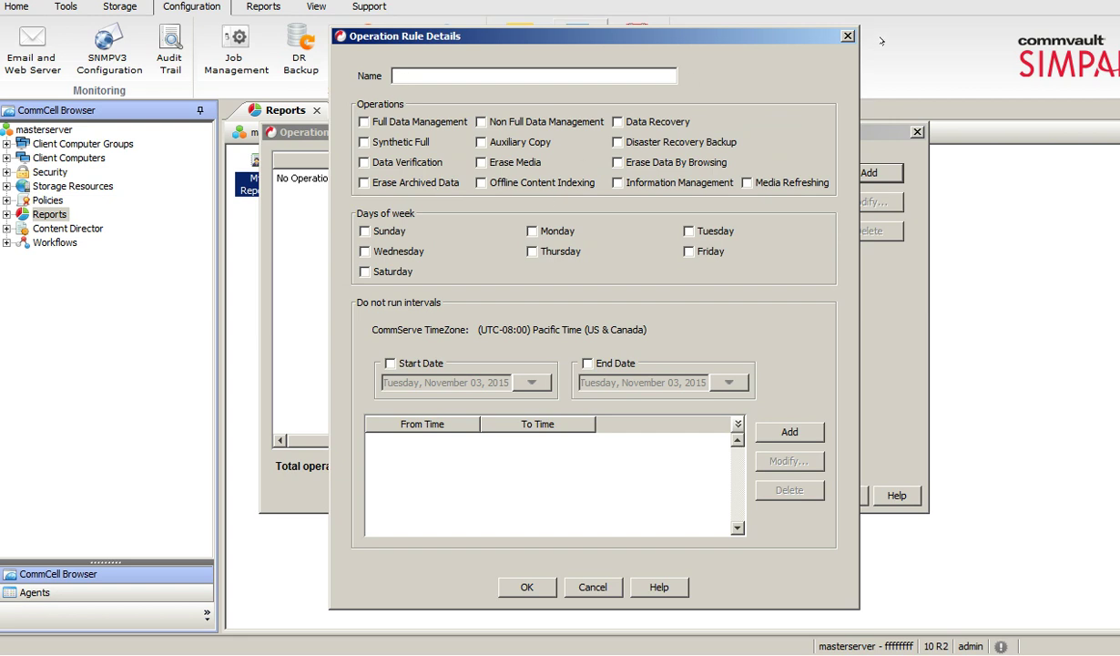
{"action": "left_click", "coordinate": [847, 35]}
{"action": "left_click", "coordinate": [917, 132]}
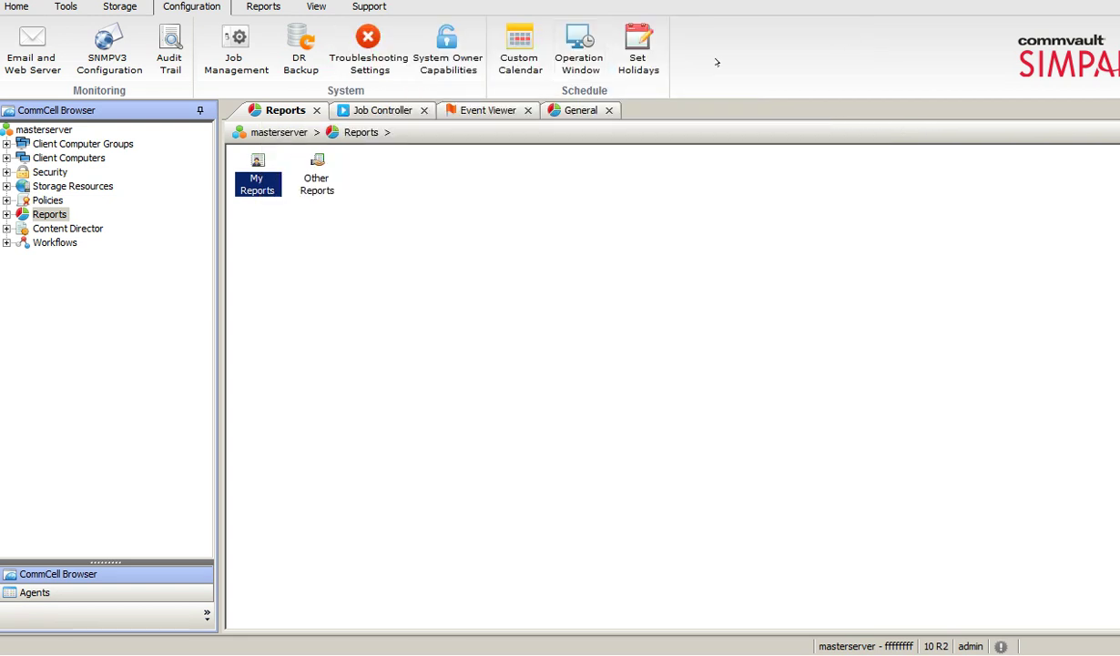
{"action": "left_click", "coordinate": [637, 56]}
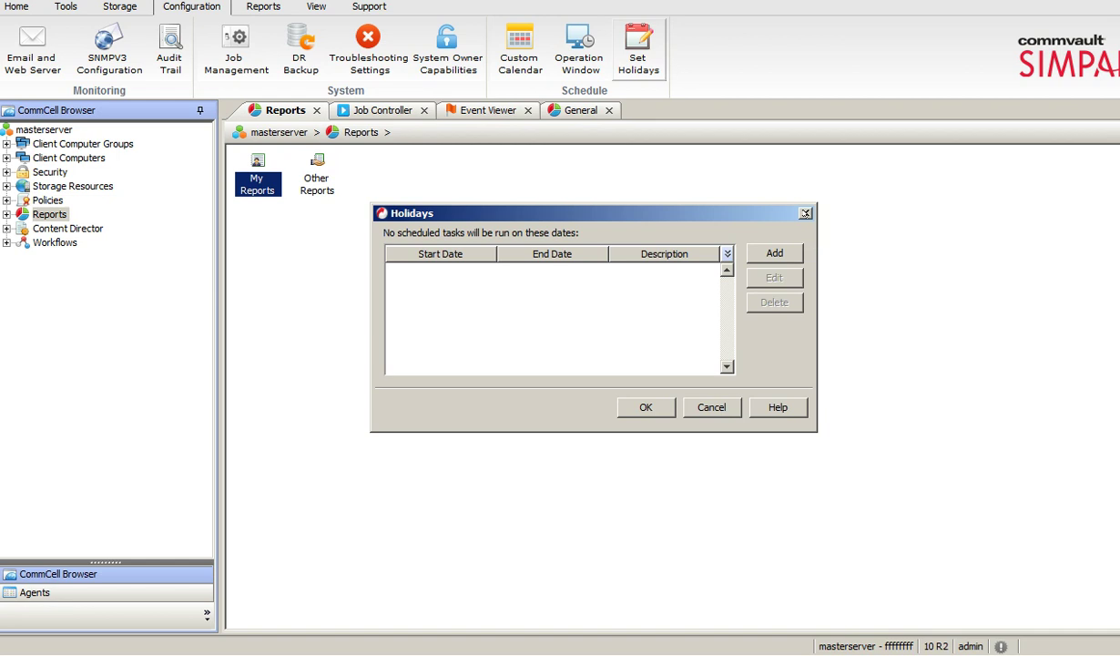
{"action": "left_click", "coordinate": [805, 212]}
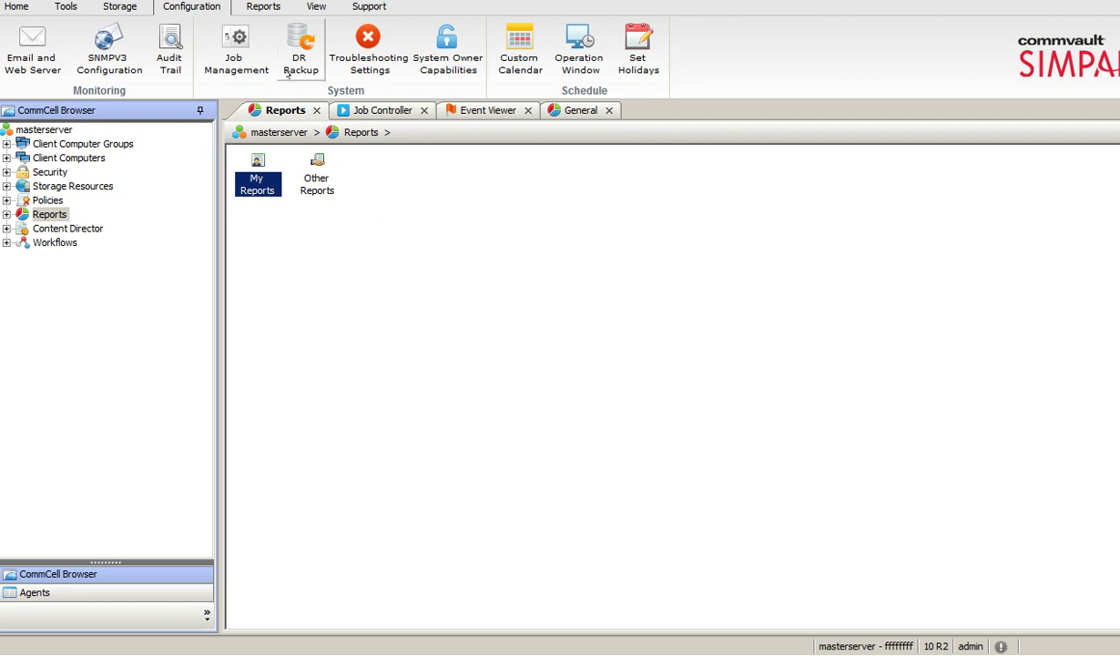
{"action": "left_click", "coordinate": [267, 7]}
Open the Job Summary report settings and look through its Computers, Selection, Options and Time Range tabs.
{"action": "left_click", "coordinate": [18, 46]}
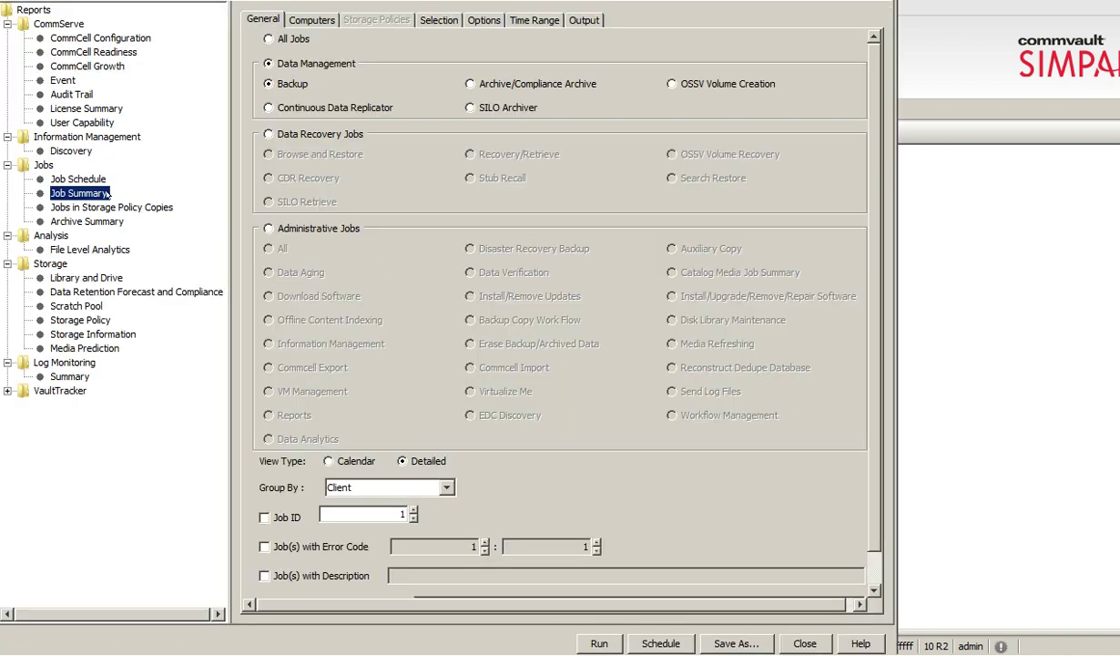
{"action": "left_click", "coordinate": [310, 20]}
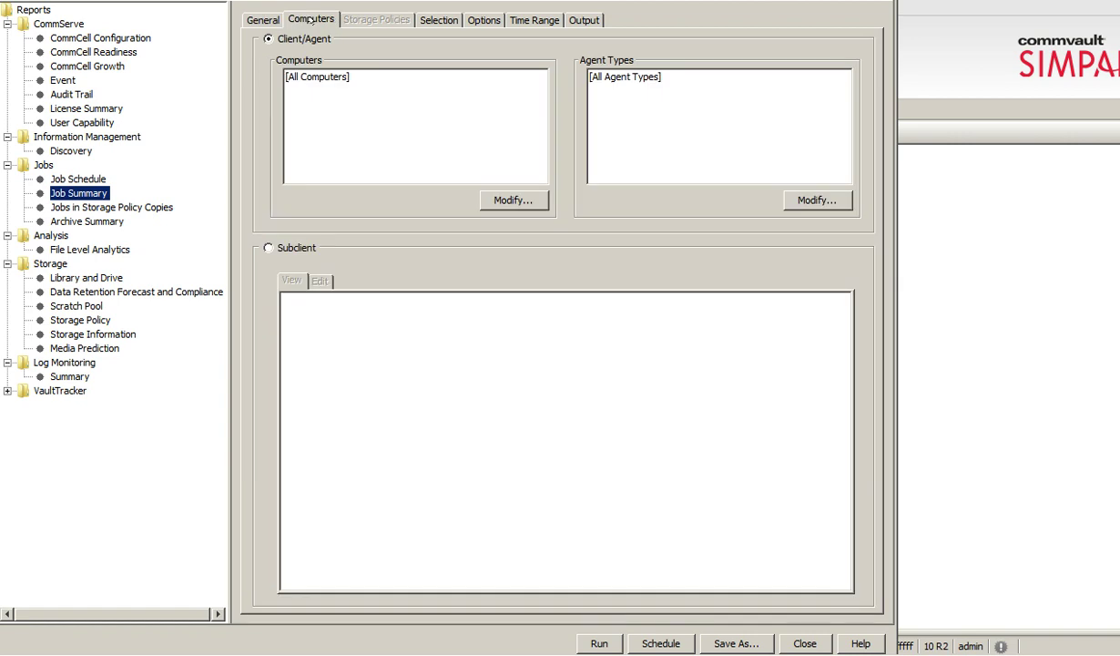
{"action": "left_click", "coordinate": [450, 17]}
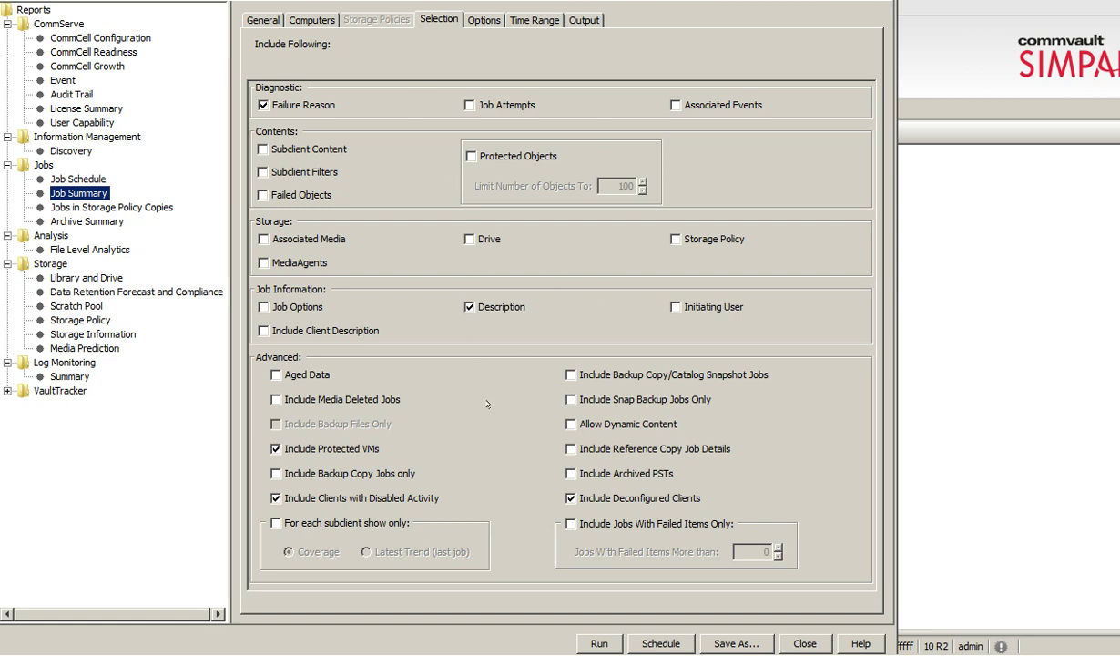
{"action": "left_click", "coordinate": [484, 19]}
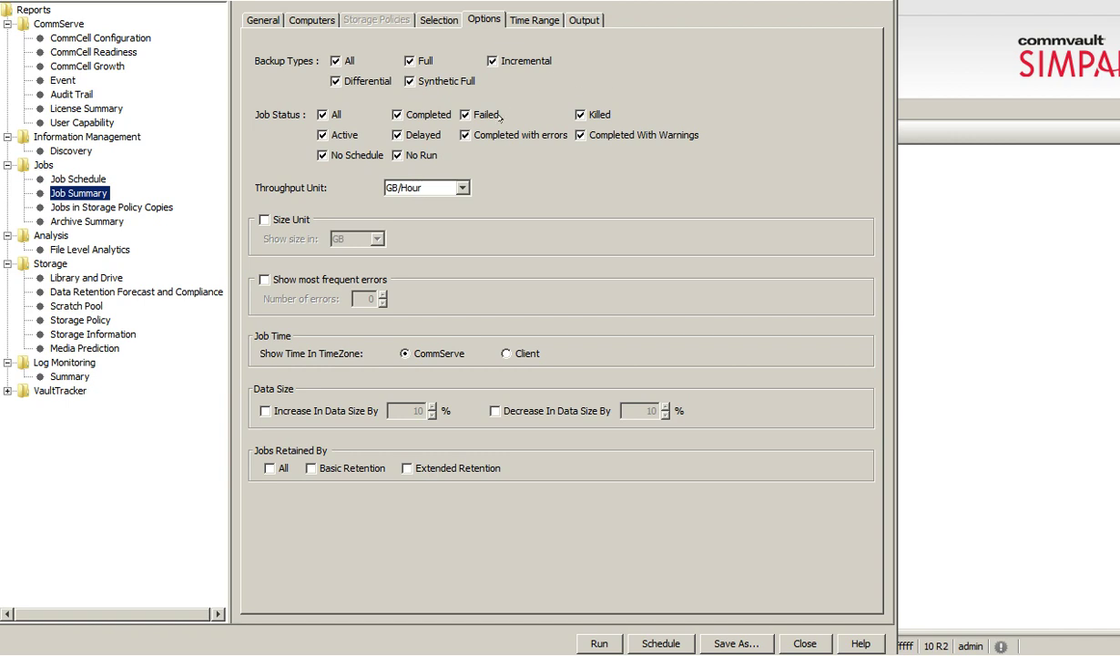
{"action": "left_click", "coordinate": [524, 18]}
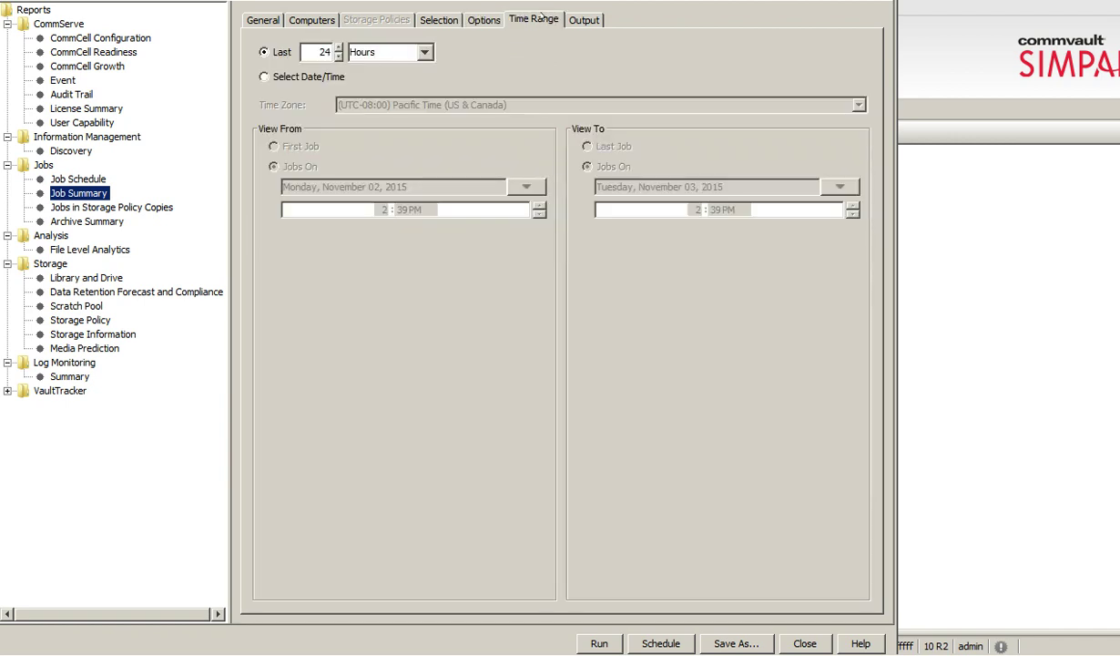
Change the report's time unit from Hours to Days and check the Output settings.
{"action": "left_click", "coordinate": [407, 45]}
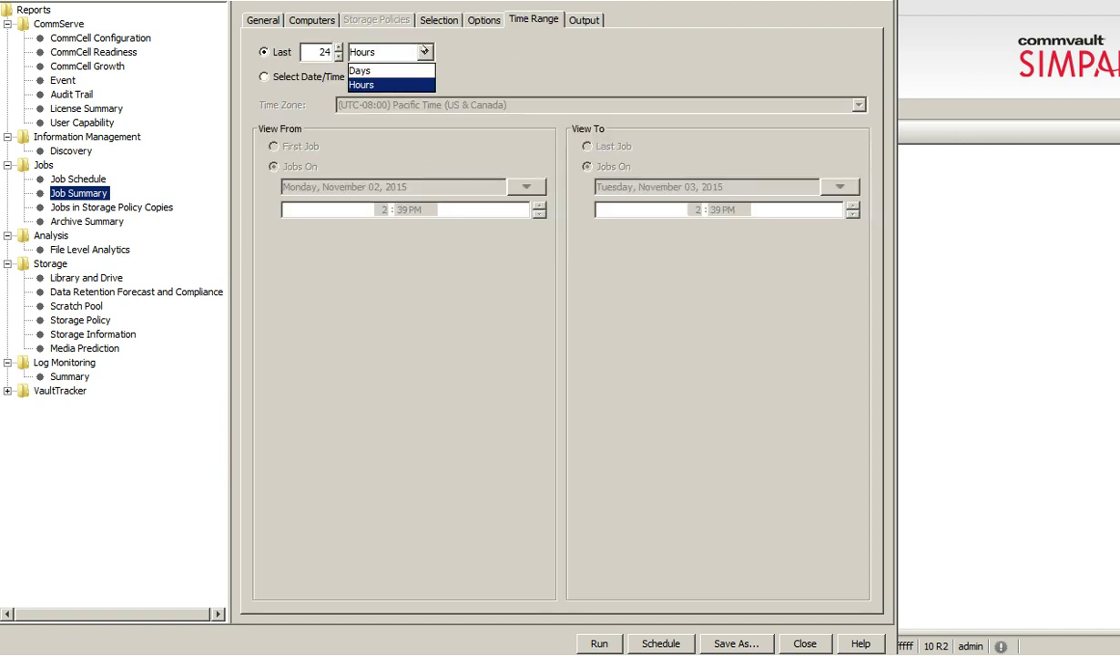
{"action": "left_click", "coordinate": [364, 71]}
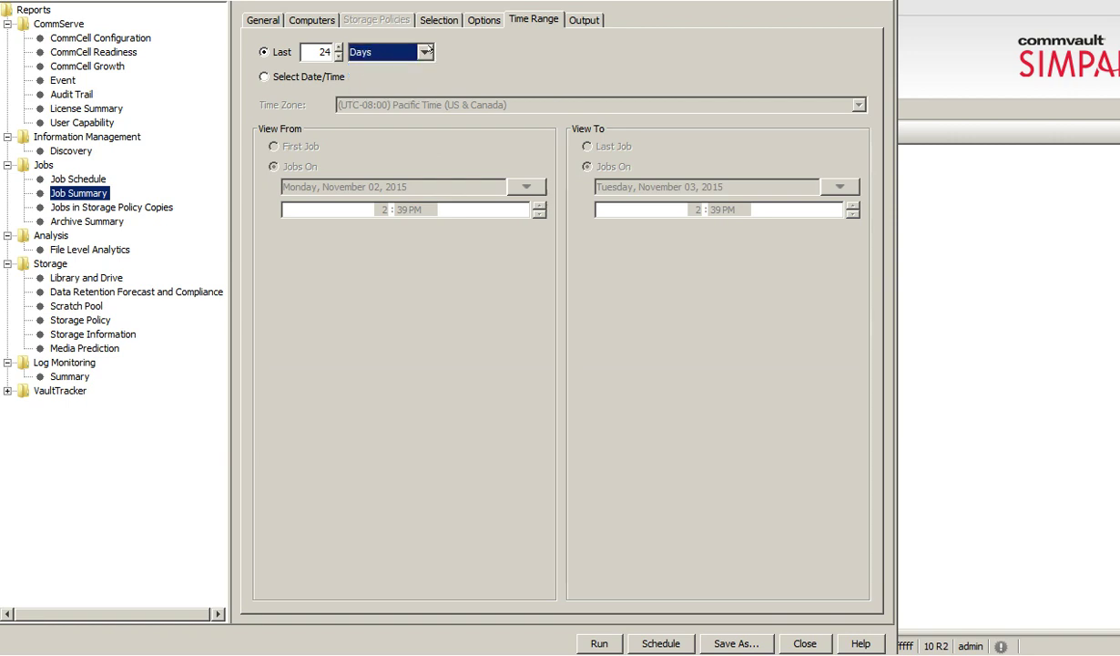
{"action": "left_click", "coordinate": [575, 18]}
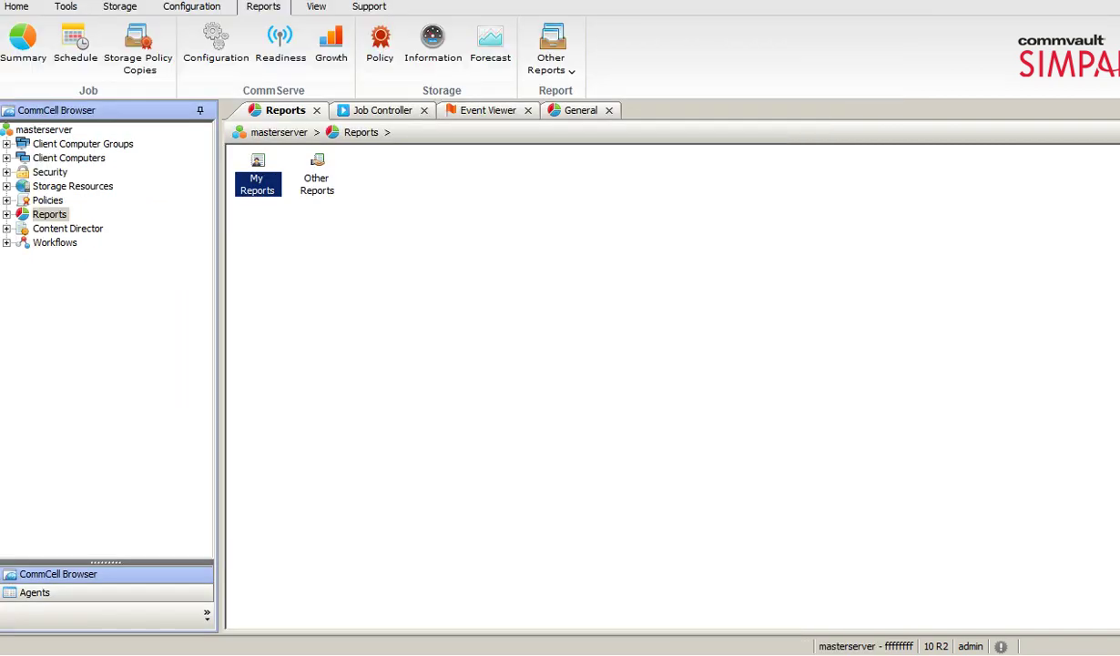
{"action": "left_click", "coordinate": [208, 57]}
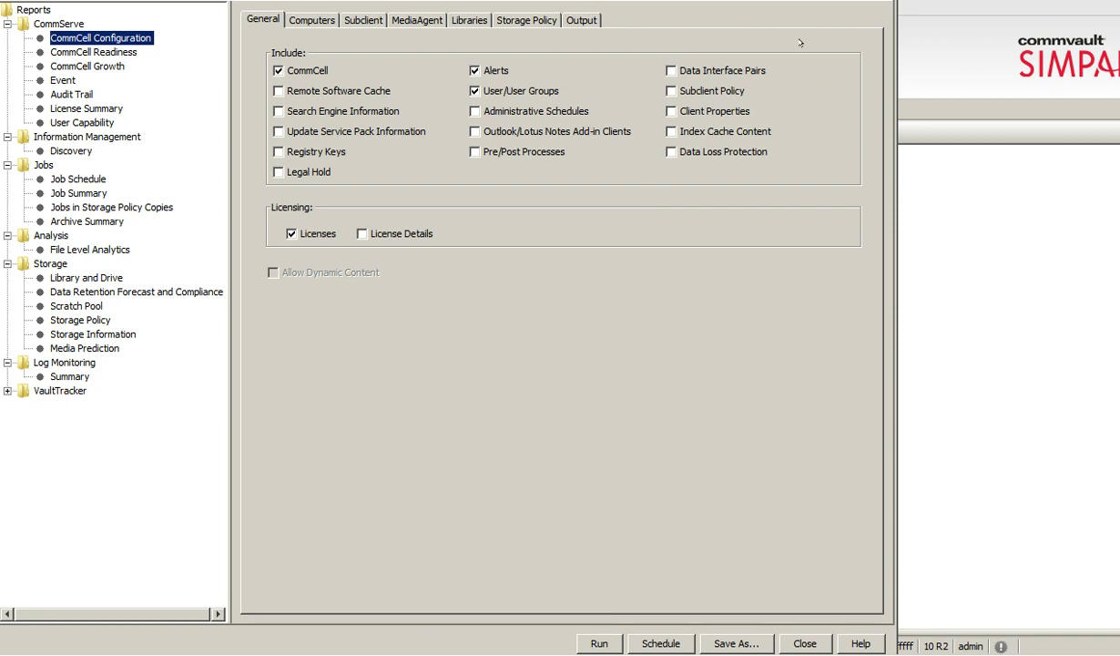
{"action": "key", "text": "Escape"}
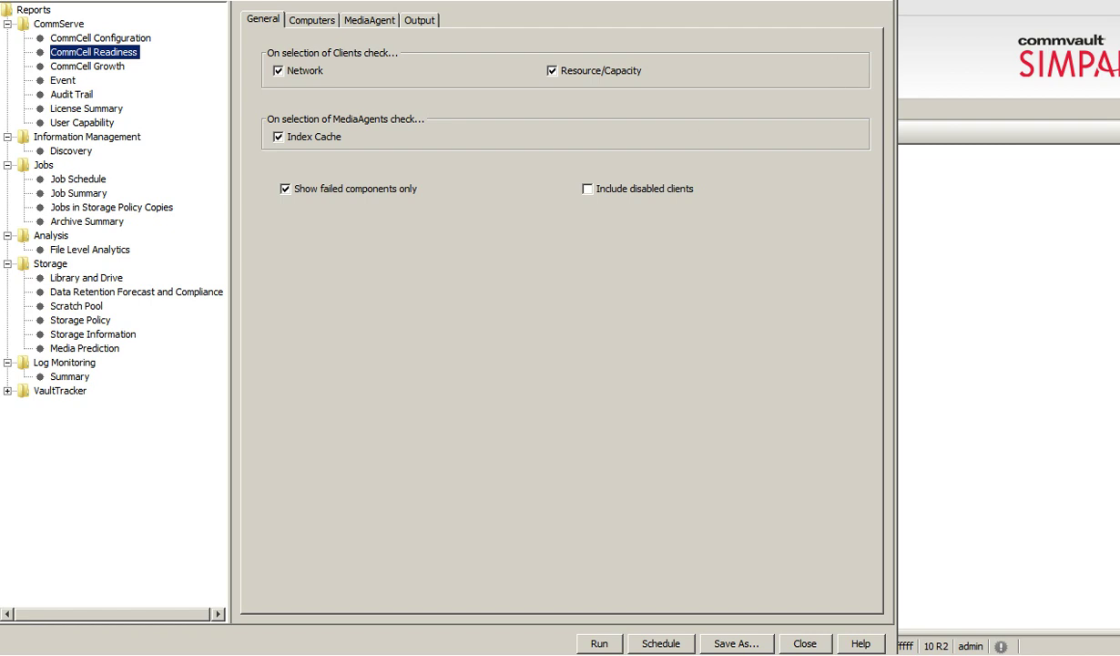
{"action": "key", "text": "Escape"}
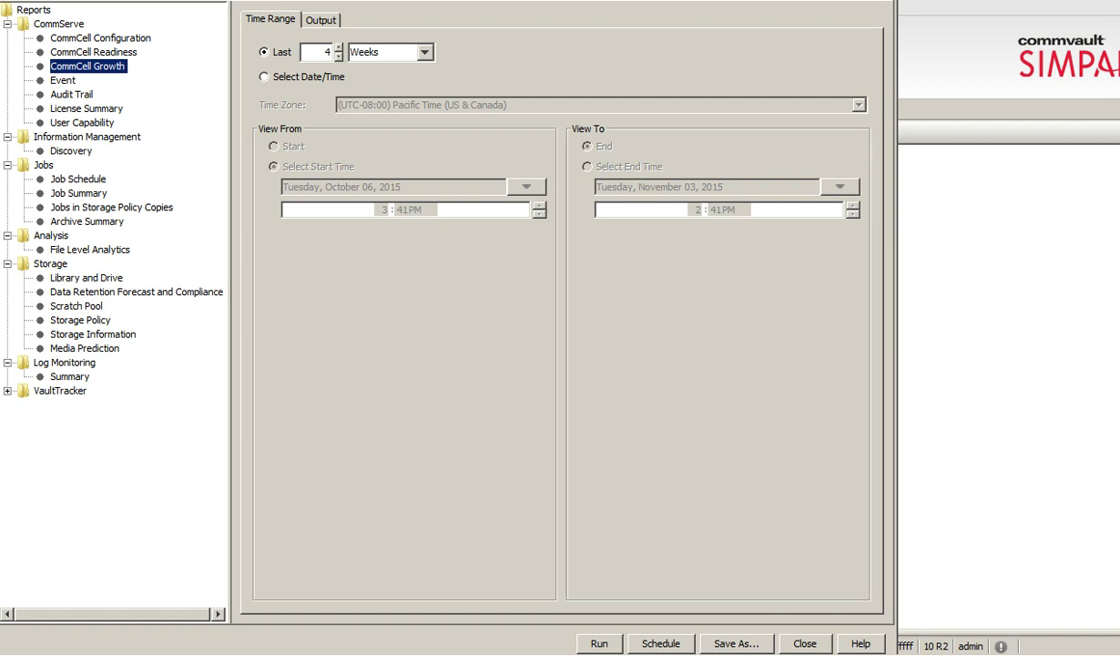
{"action": "key", "text": "Escape"}
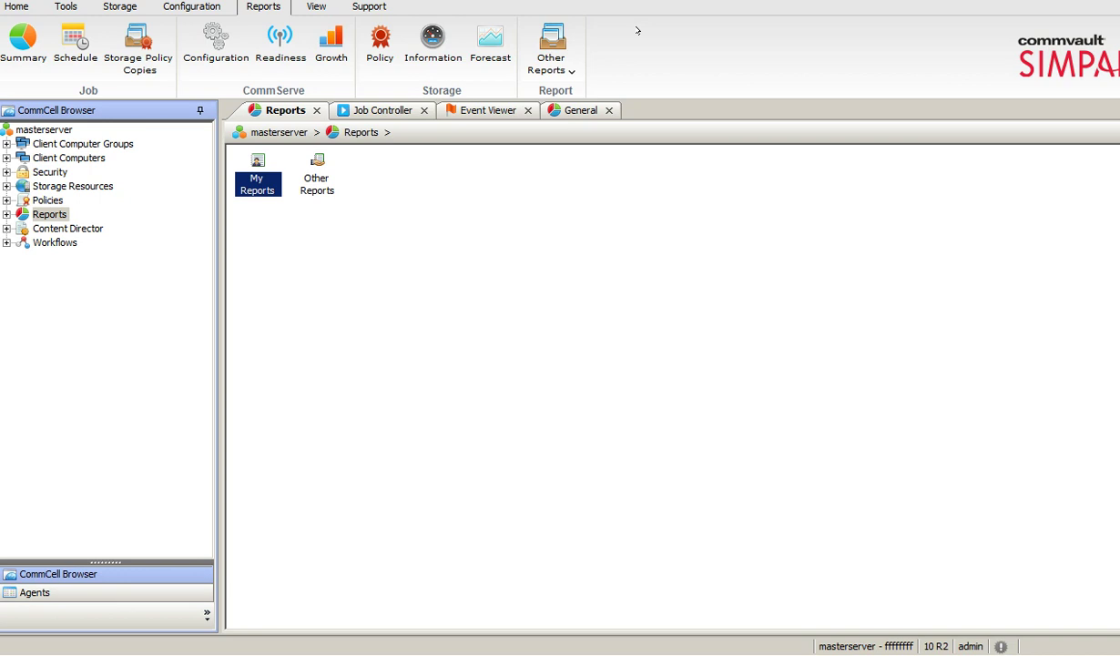
{"action": "left_click", "coordinate": [382, 51]}
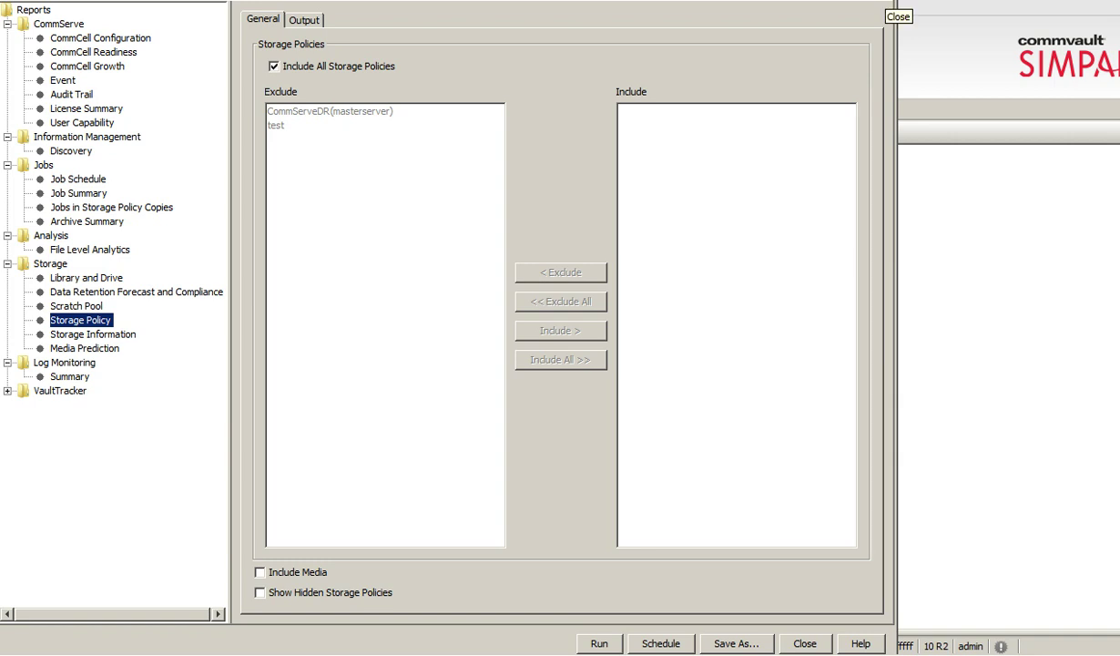
{"action": "left_click", "coordinate": [874, 9]}
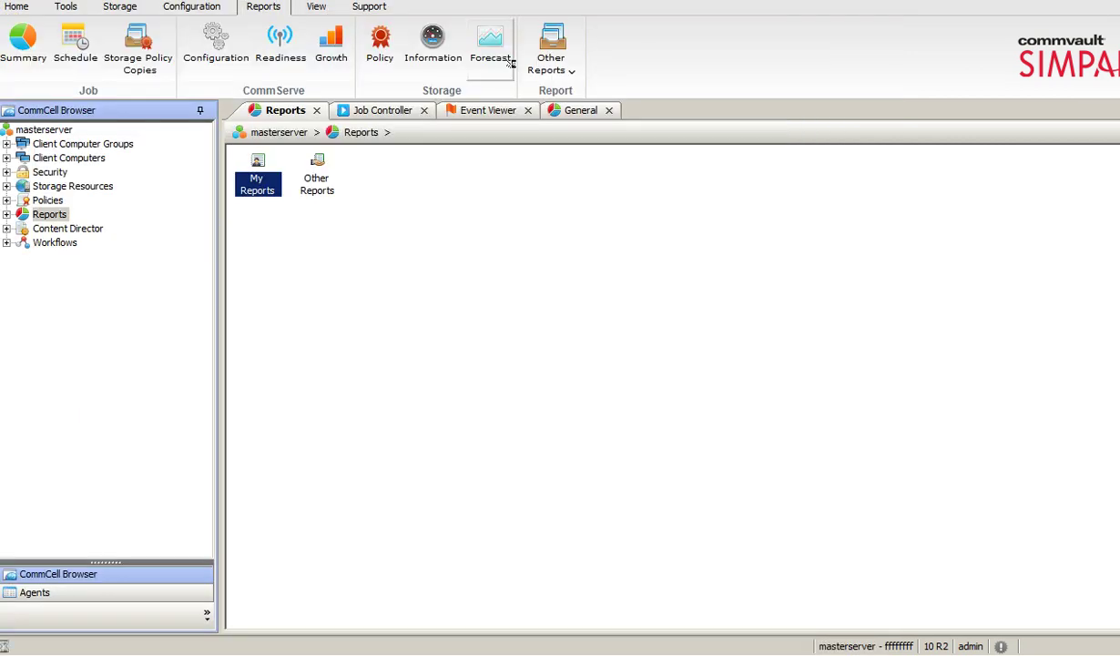
{"action": "left_click", "coordinate": [490, 58]}
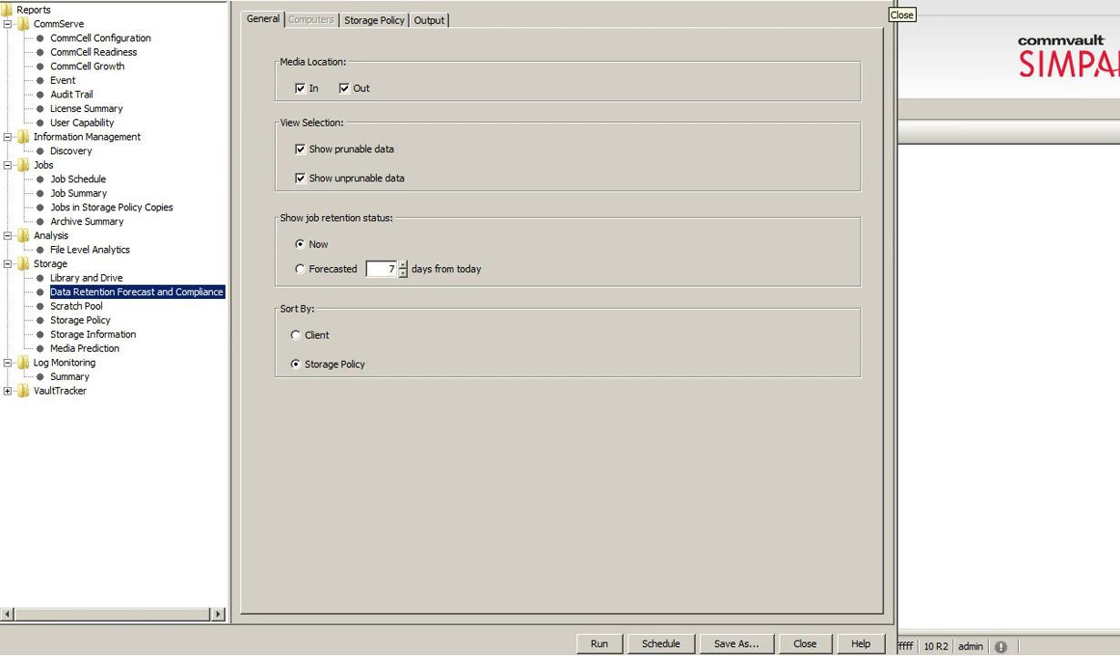
{"action": "left_click", "coordinate": [882, 1]}
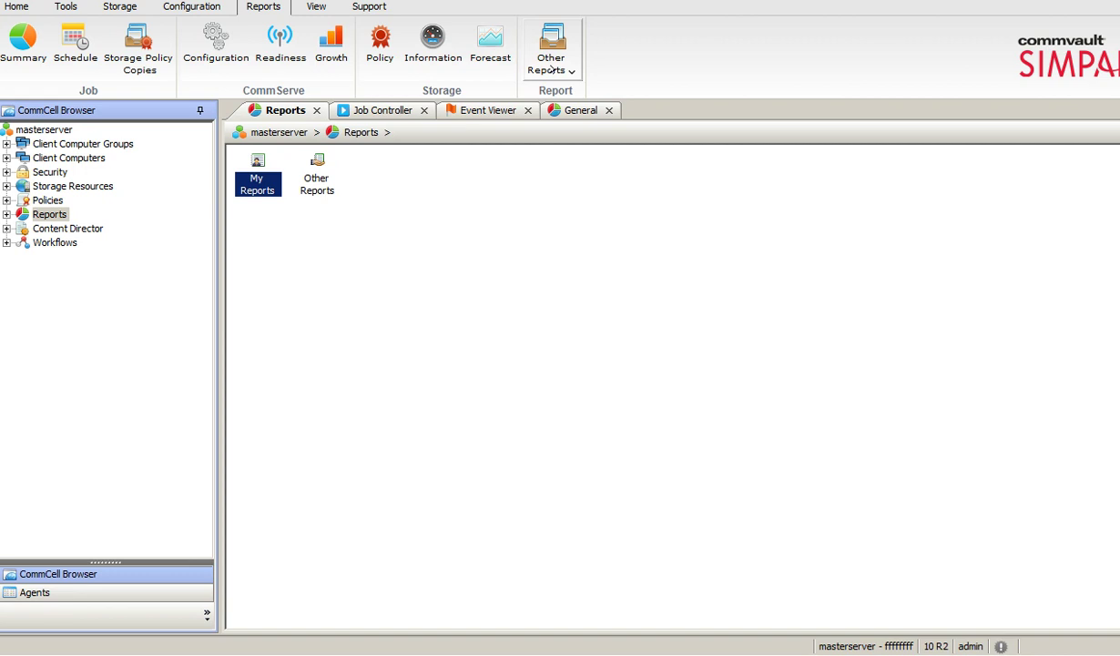
{"action": "left_click", "coordinate": [551, 69]}
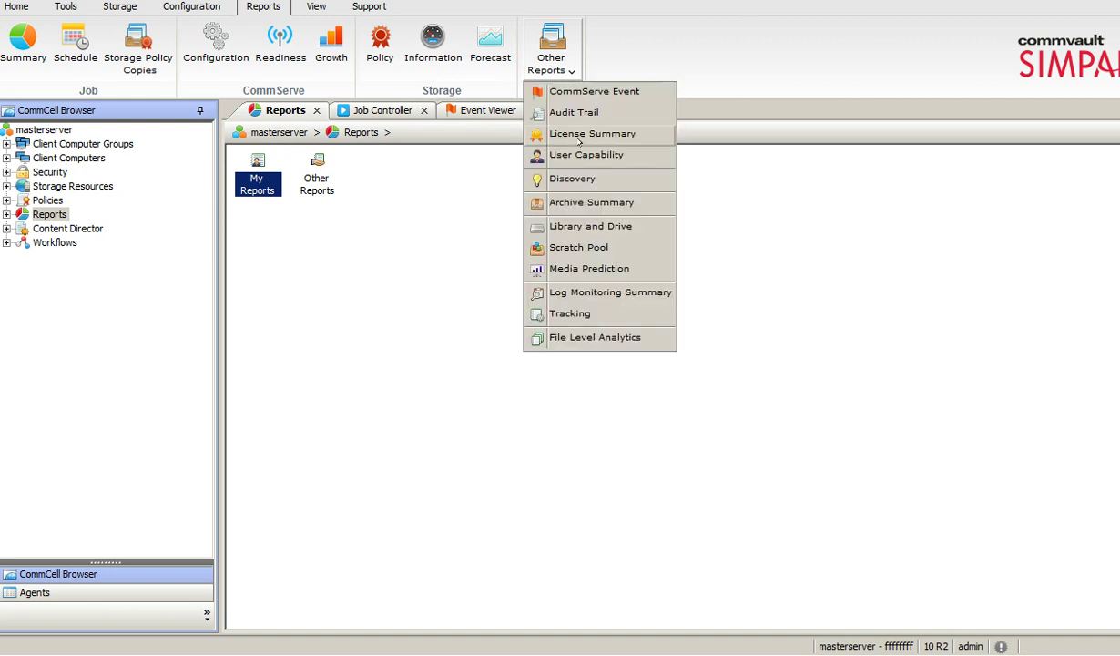
{"action": "left_click", "coordinate": [401, 253]}
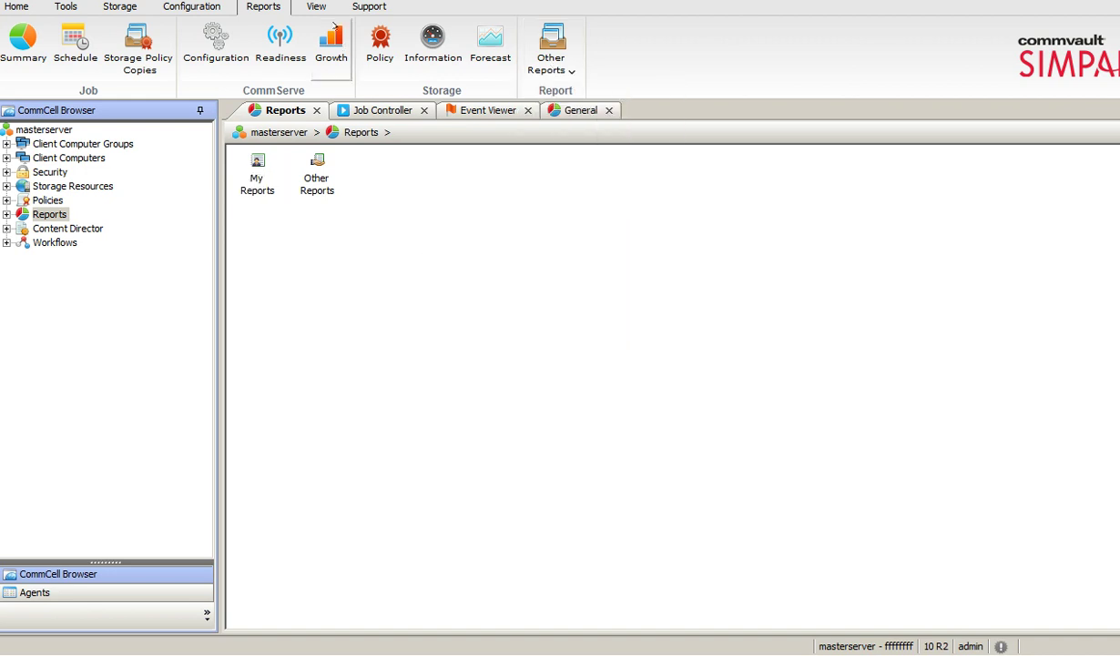
Look through the View and Support tabs, close the About window, and return to Home.
{"action": "left_click", "coordinate": [316, 6]}
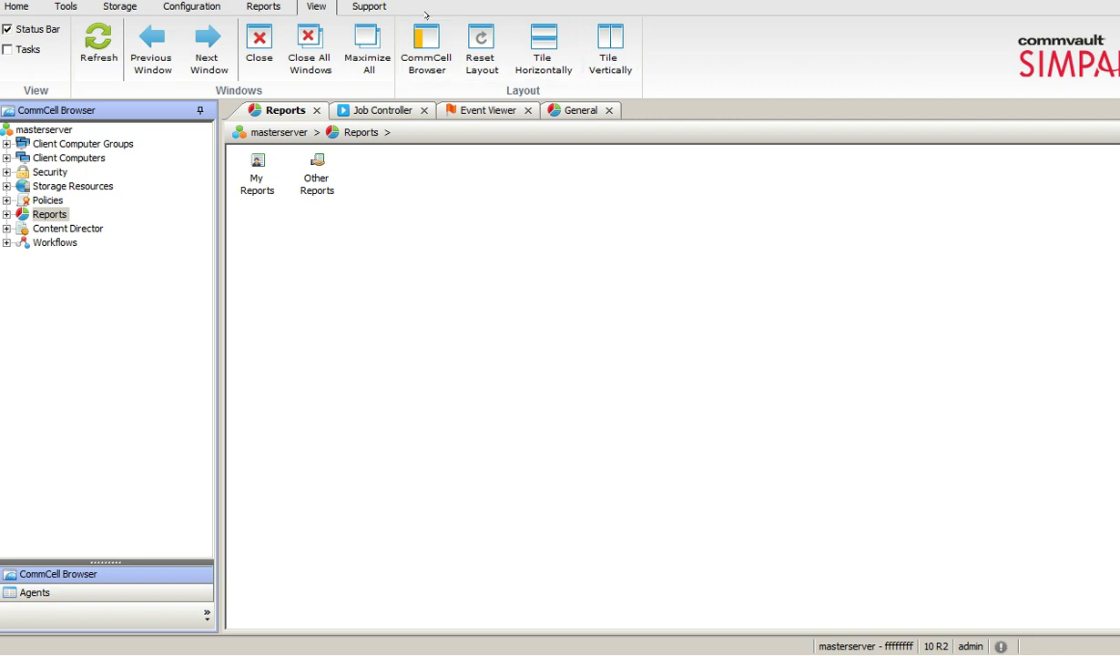
{"action": "left_click", "coordinate": [342, 10]}
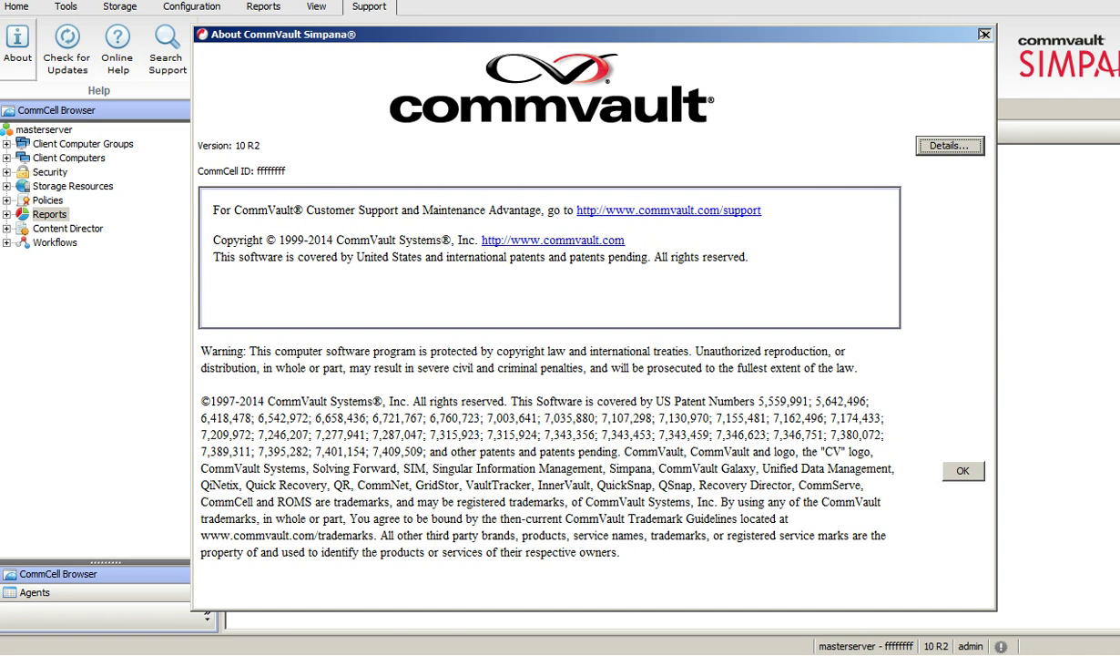
{"action": "left_click", "coordinate": [985, 35]}
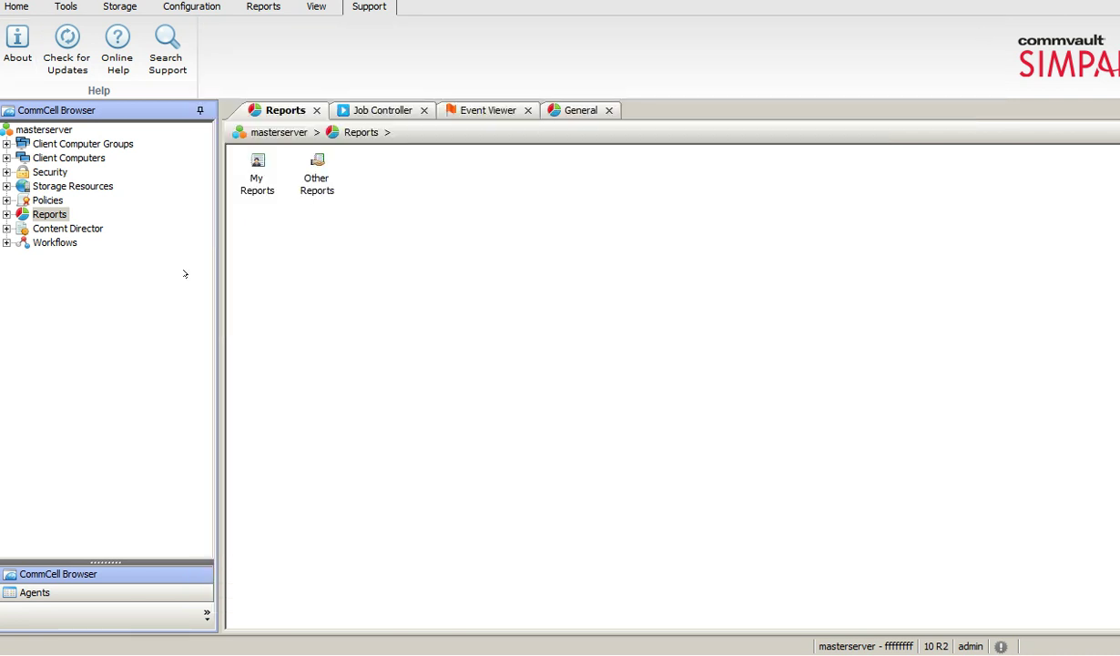
{"action": "left_click", "coordinate": [16, 6]}
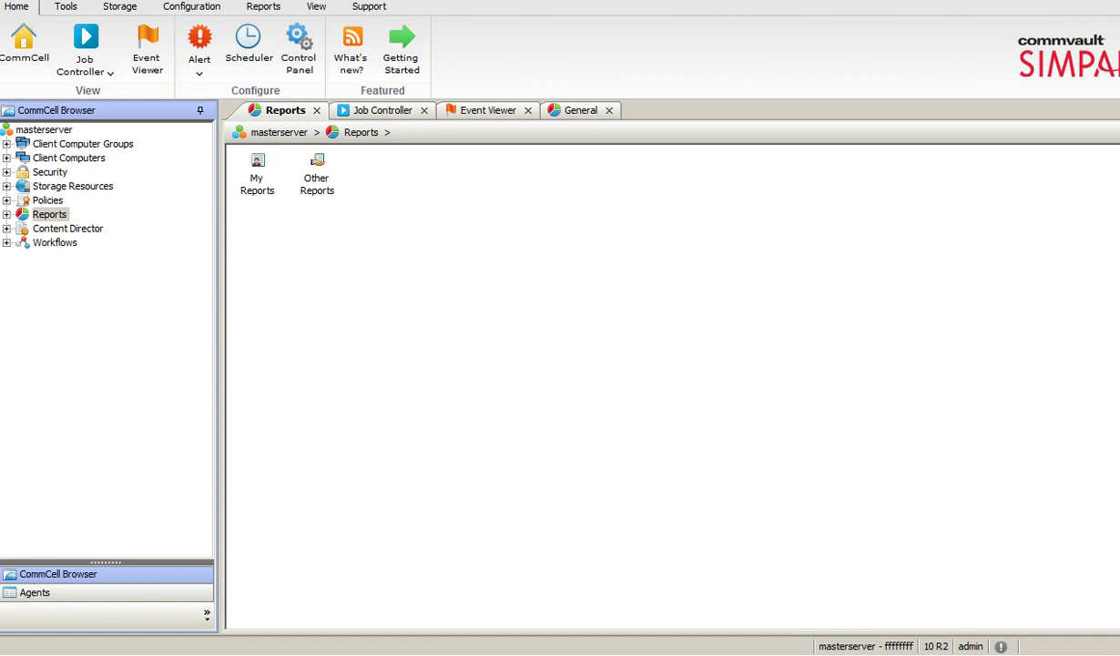
Exit VMware full-screen mode and bring up the recorder's tray menu.
{"action": "mouse_move", "coordinate": [632, 7]}
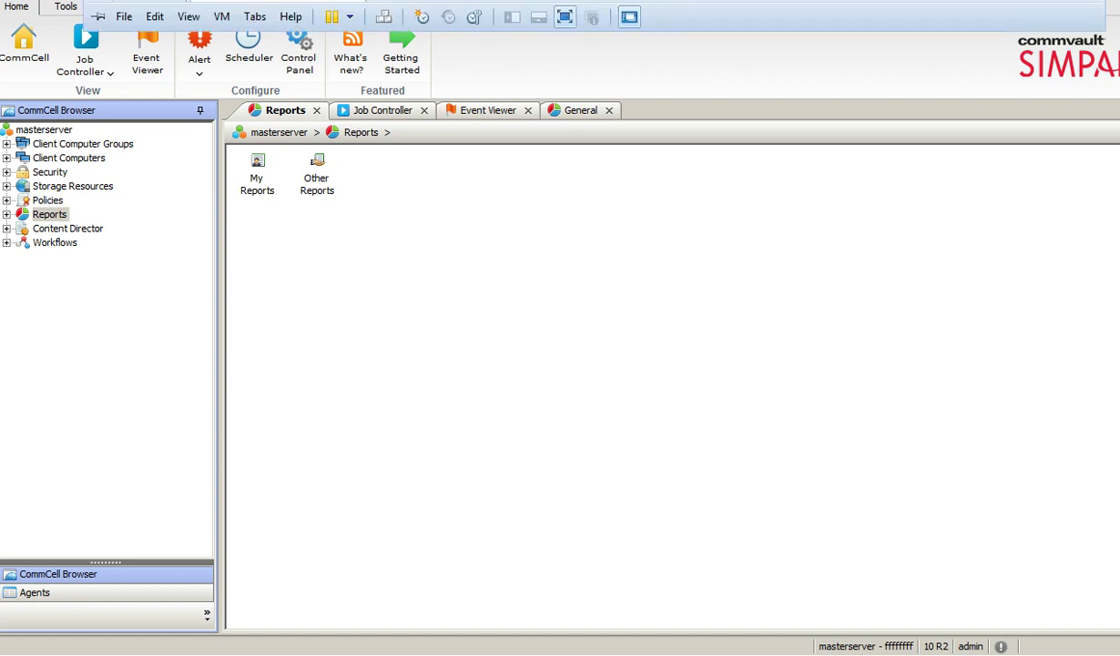
{"action": "left_click", "coordinate": [547, 11]}
{"action": "right_click", "coordinate": [1058, 547]}
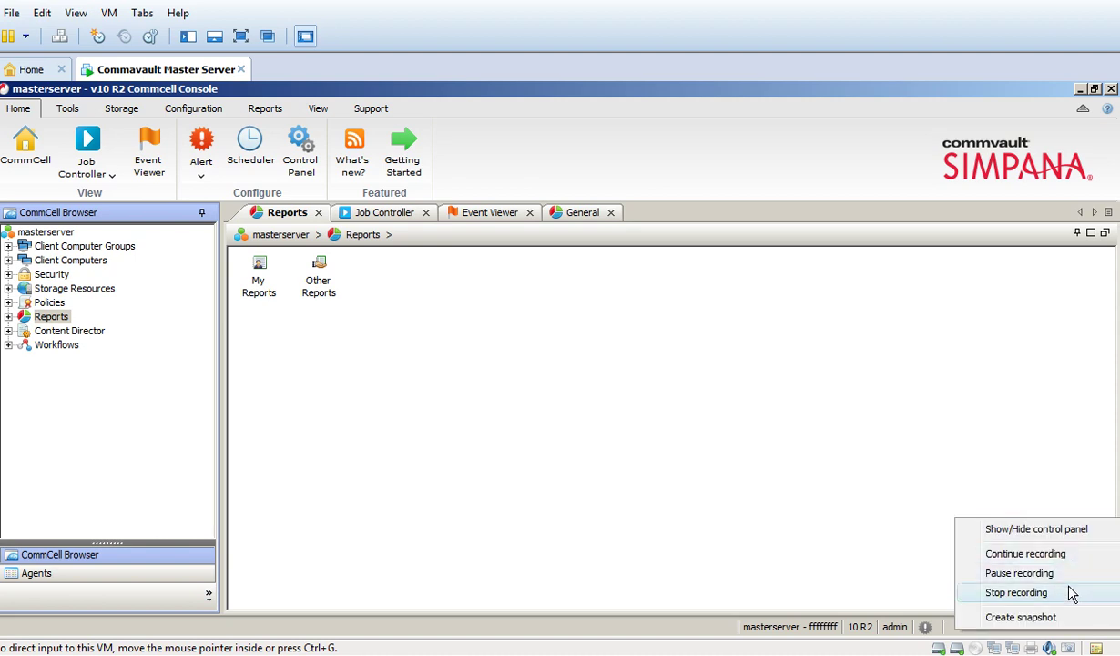